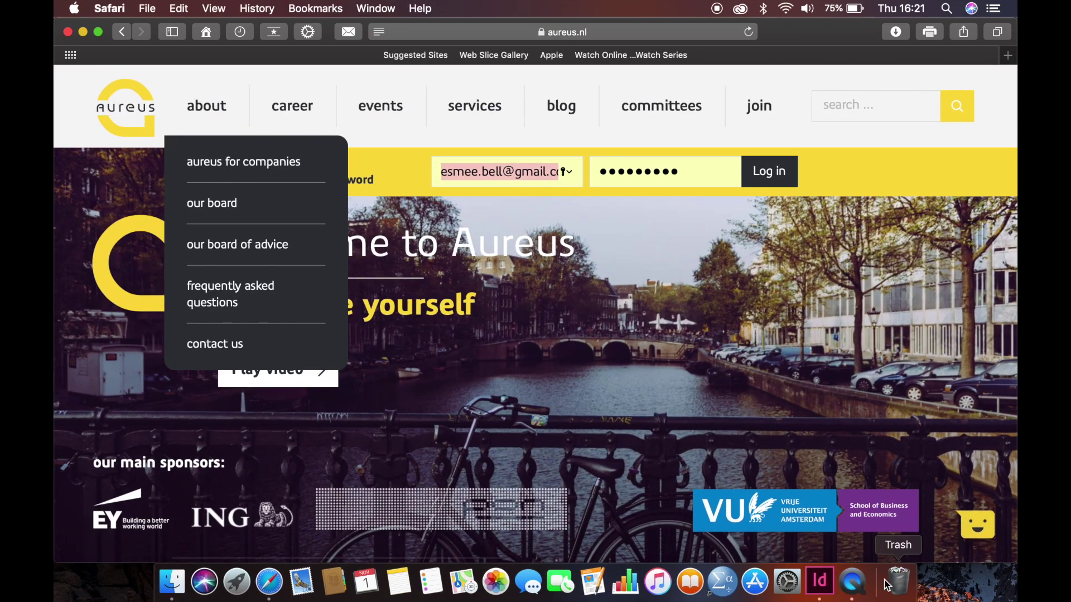
# Log in to the Aureus member area using the saved e-mail and password in Safari's login bar
pyautogui.click(763, 180)
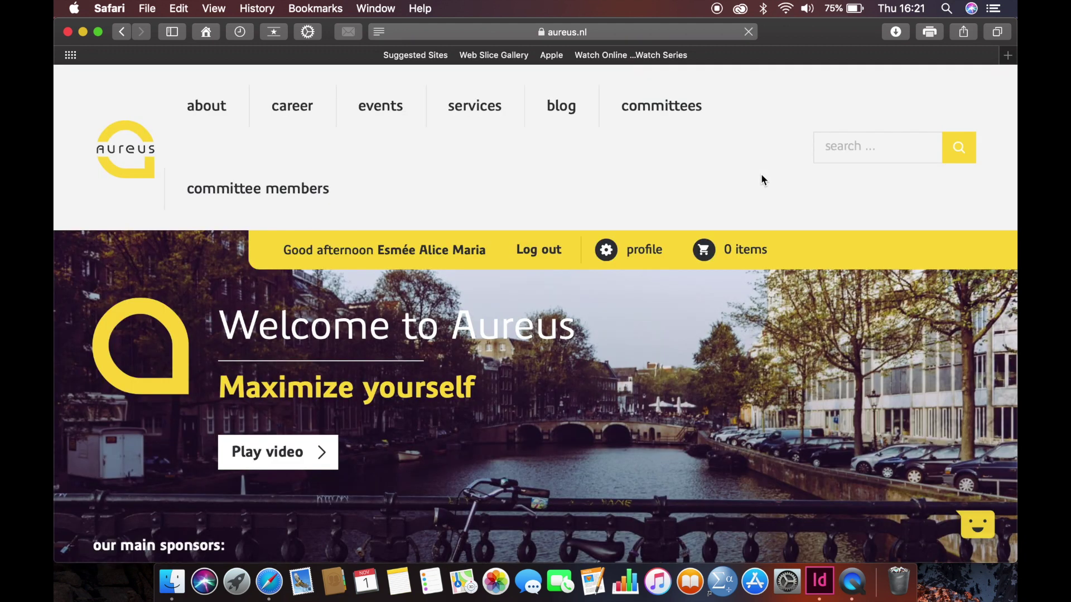
# Download the Marketing Manual and open its MARKETING MANUAL 2018 -NEW--2 folder from Safari's downloads
pyautogui.moveTo(310, 184)
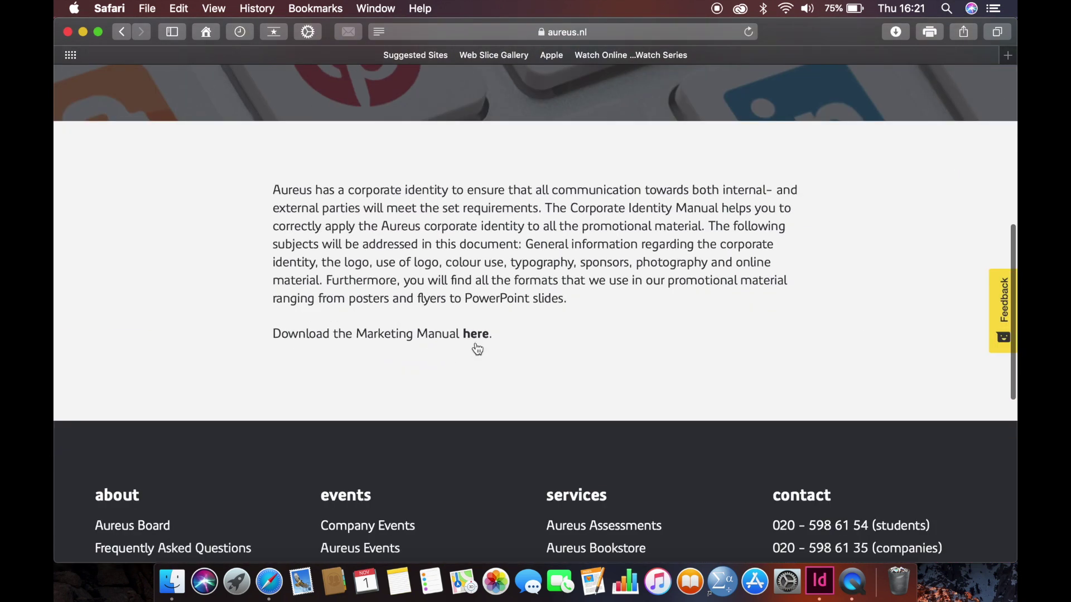
pyautogui.click(478, 336)
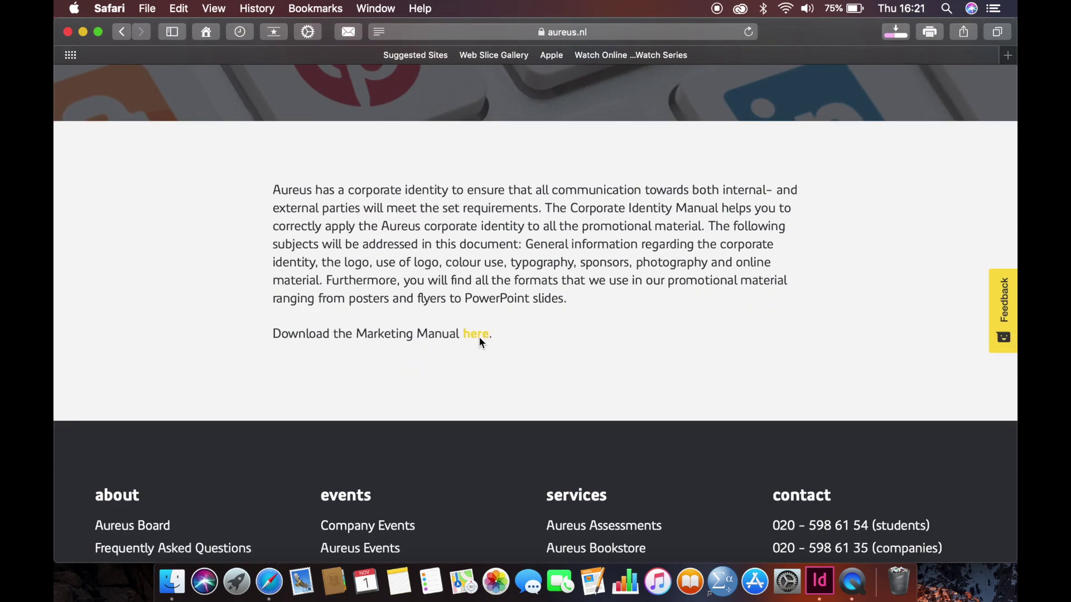
pyautogui.click(899, 37)
pyautogui.doubleClick(881, 103)
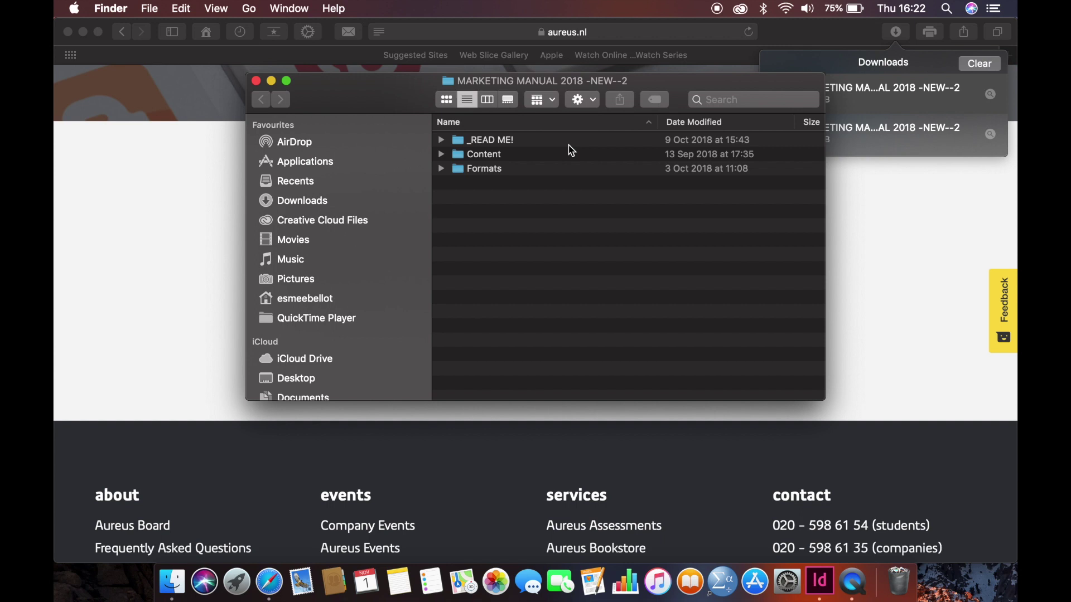
# Expand the _READ ME!, Content and Formats folders in Finder to list their contents
pyautogui.click(441, 141)
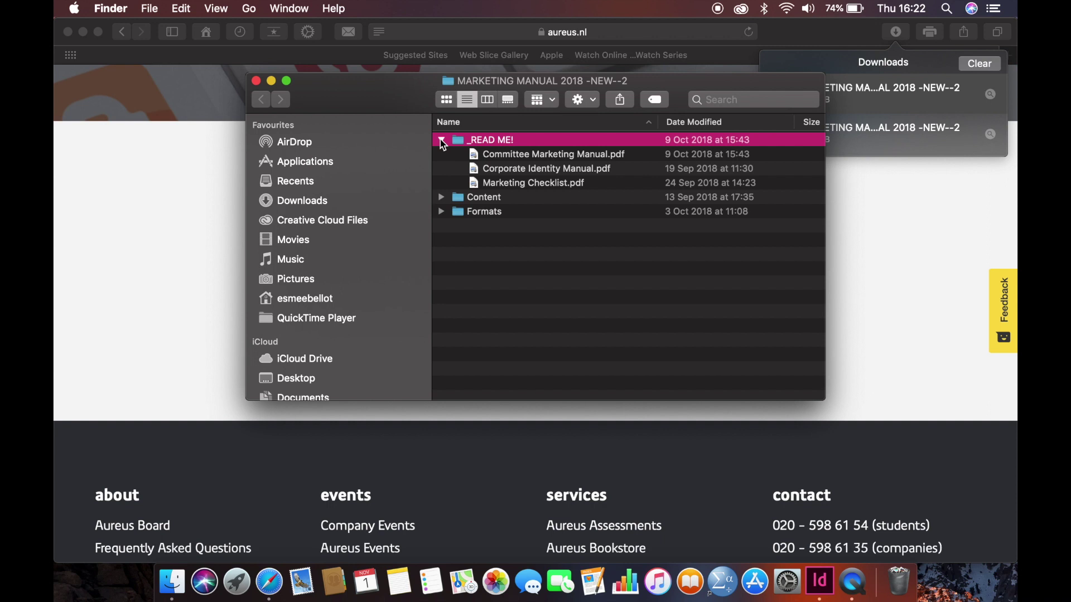
pyautogui.click(442, 198)
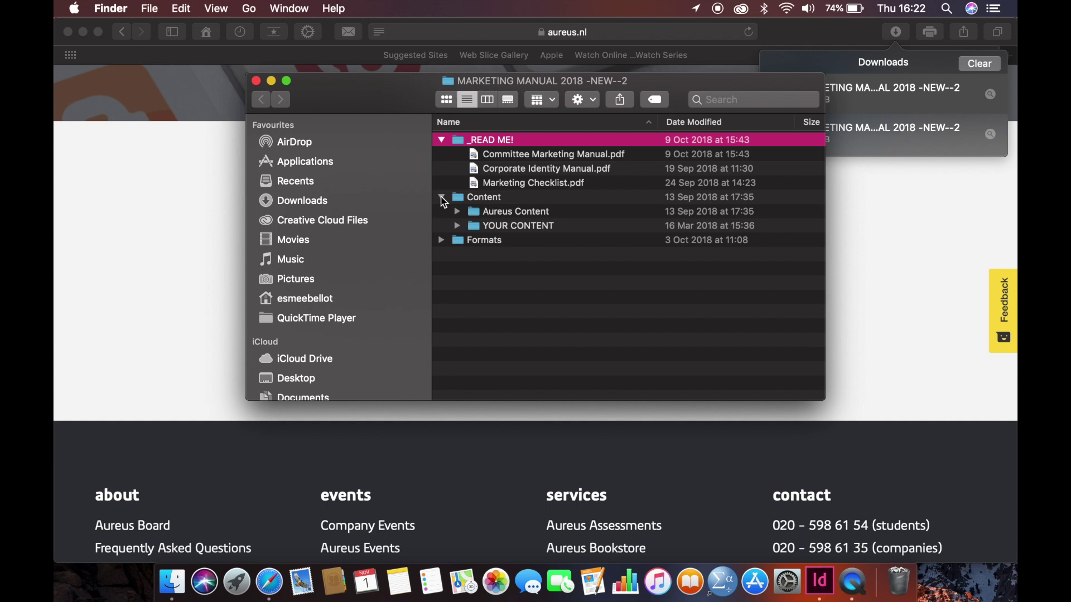
pyautogui.click(441, 240)
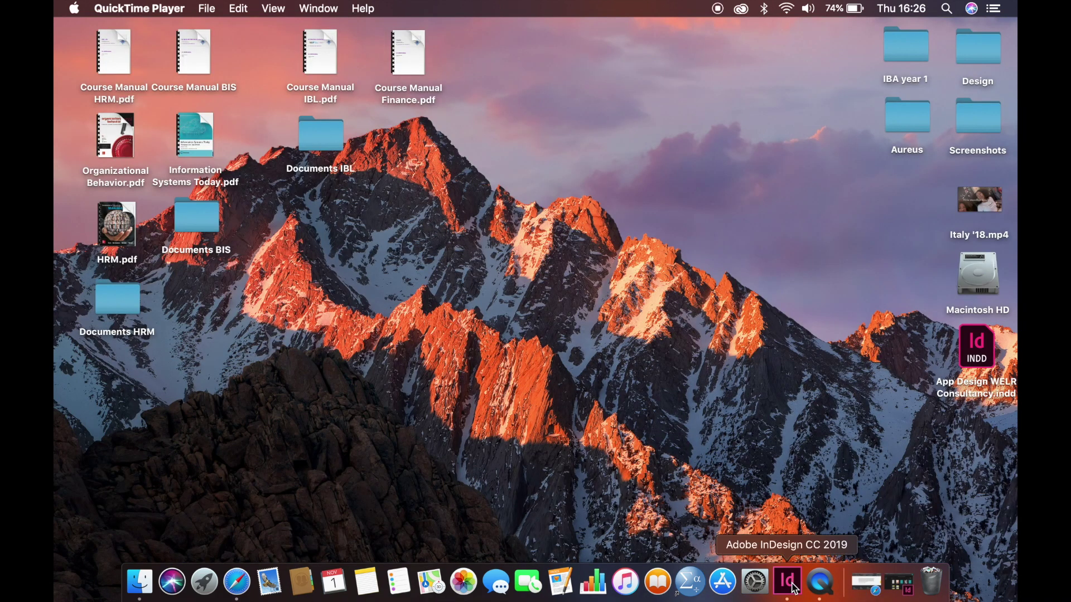
# Open A1 Poster Format Bachelors.idml from the Formats > Poster folder in InDesign
pyautogui.click(793, 583)
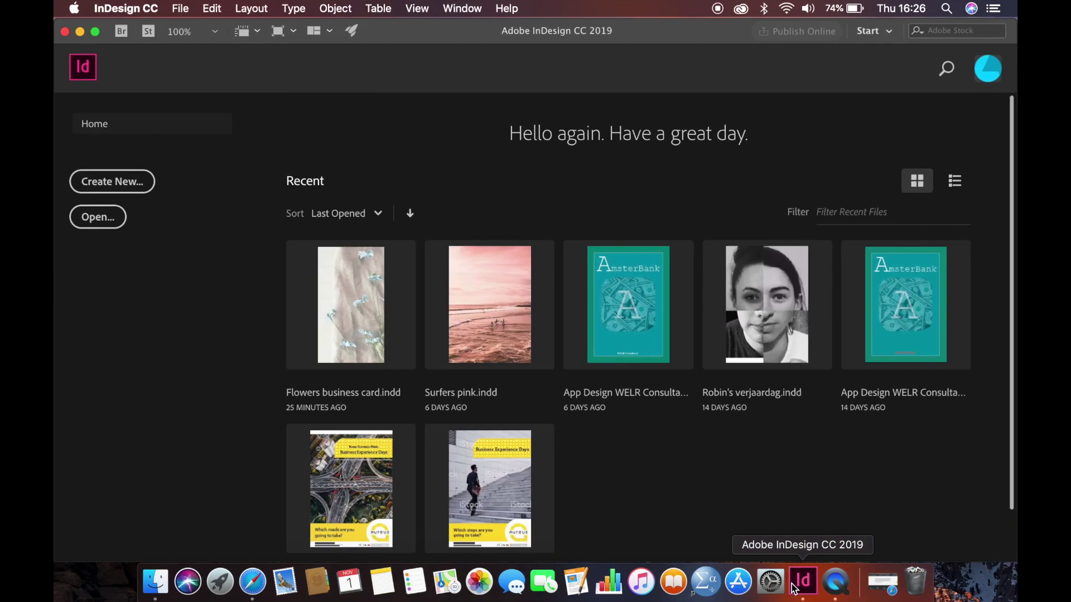
pyautogui.click(179, 8)
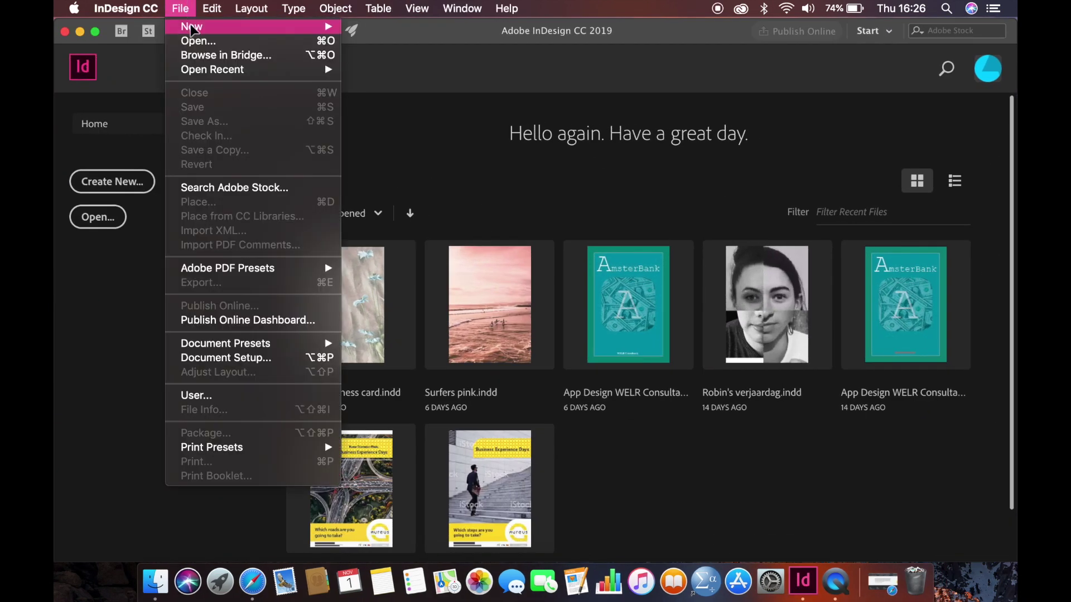
pyautogui.click(198, 43)
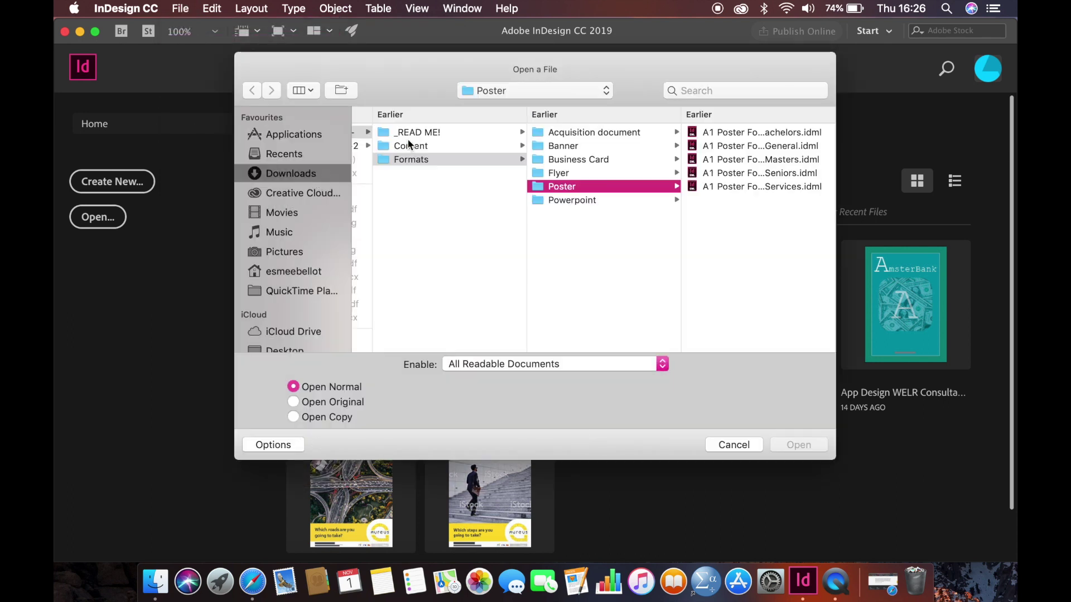
pyautogui.hscroll(-2, 439, 132)
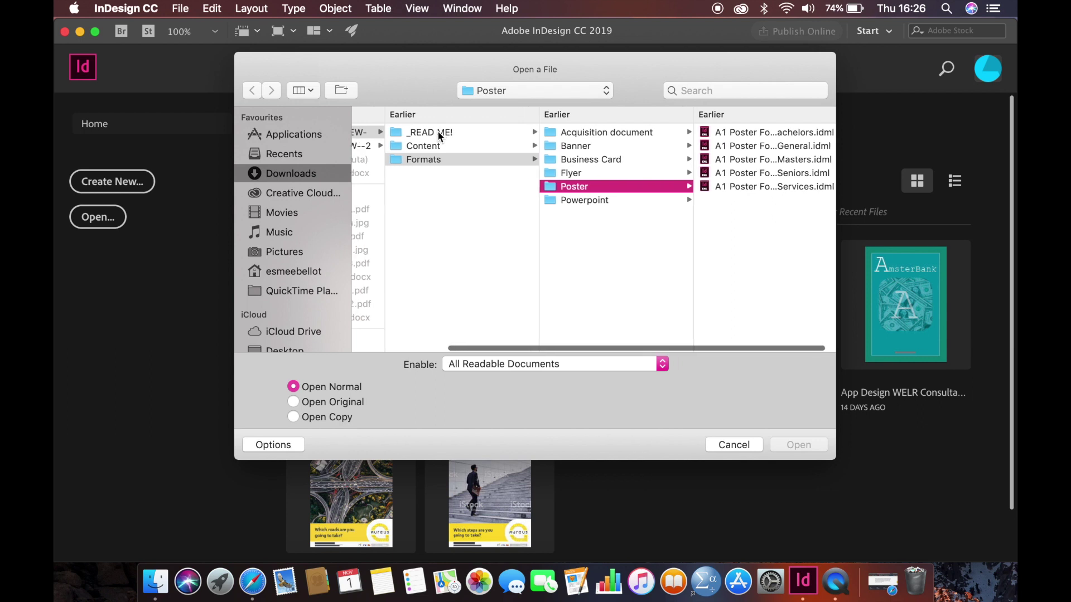
pyautogui.click(447, 159)
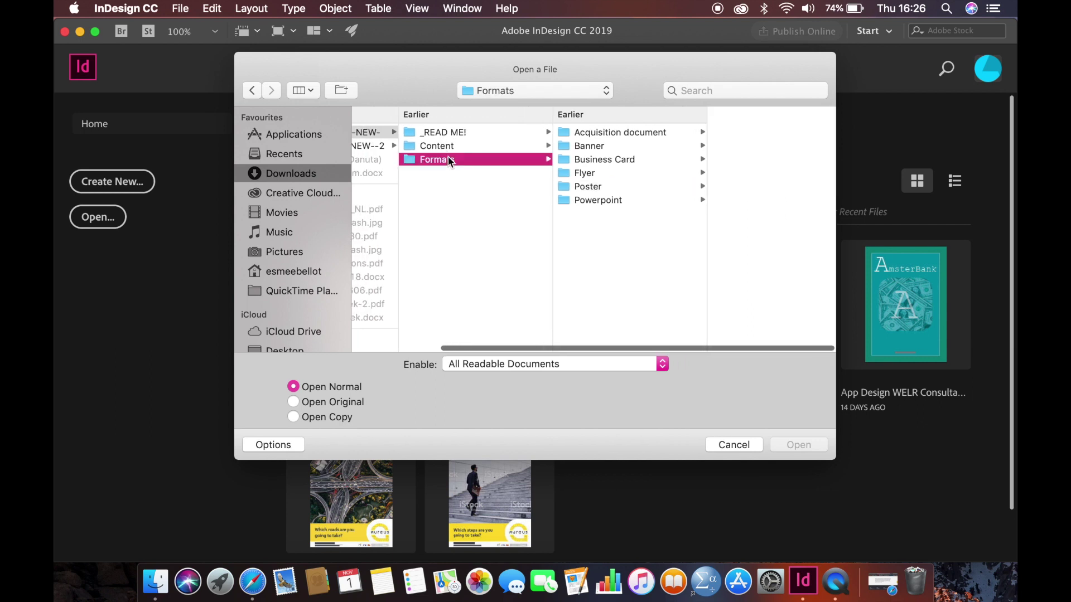
pyautogui.click(587, 186)
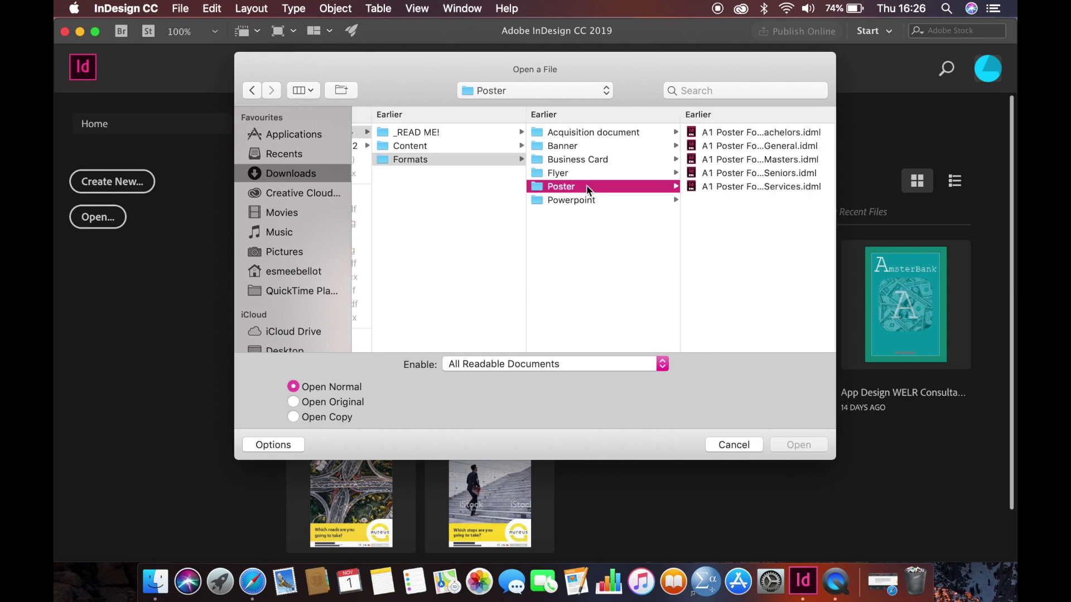
pyautogui.click(700, 134)
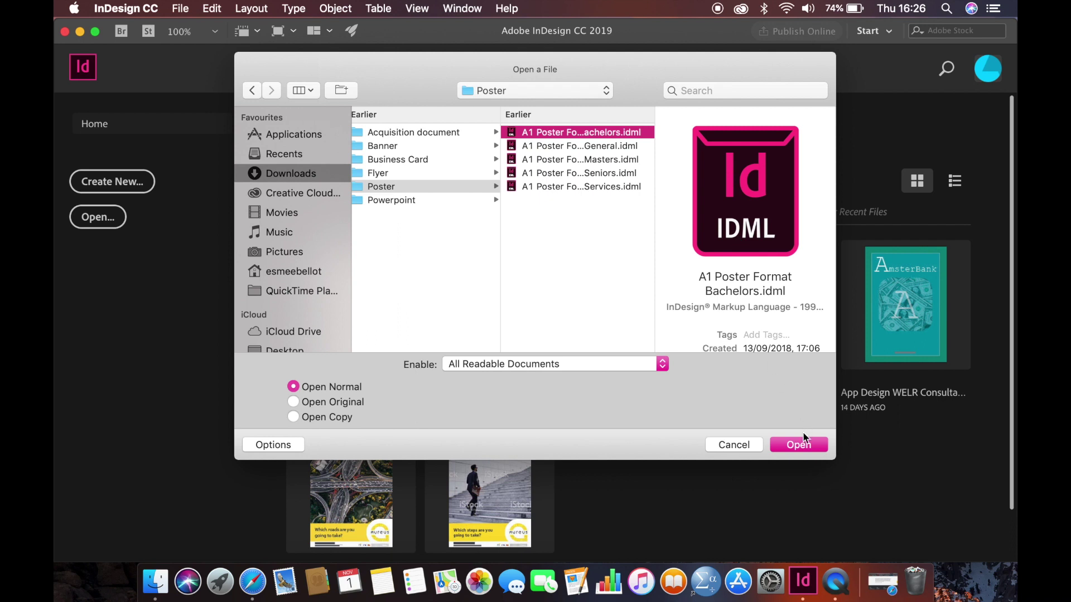
pyautogui.click(804, 445)
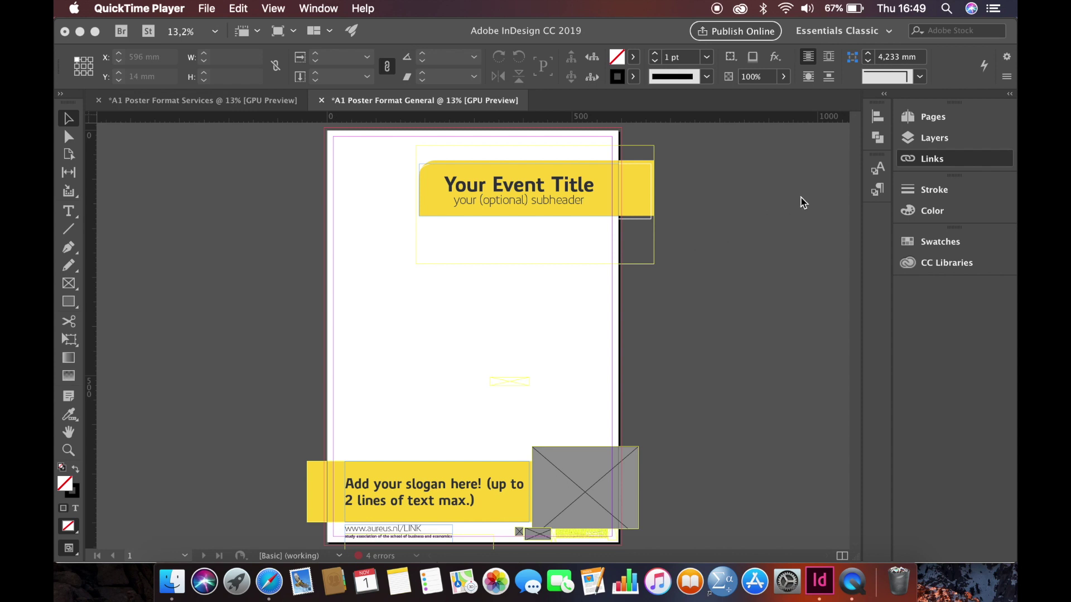
# Choose Relink for the missing Pon logo.eps entry in the Links panel
pyautogui.click(909, 161)
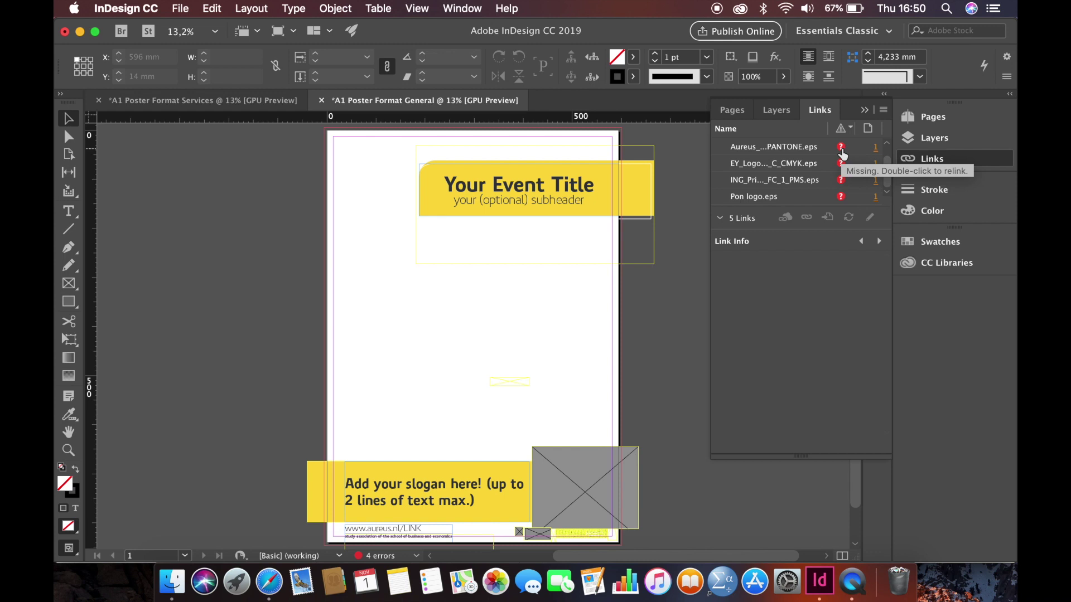
pyautogui.rightClick(842, 206)
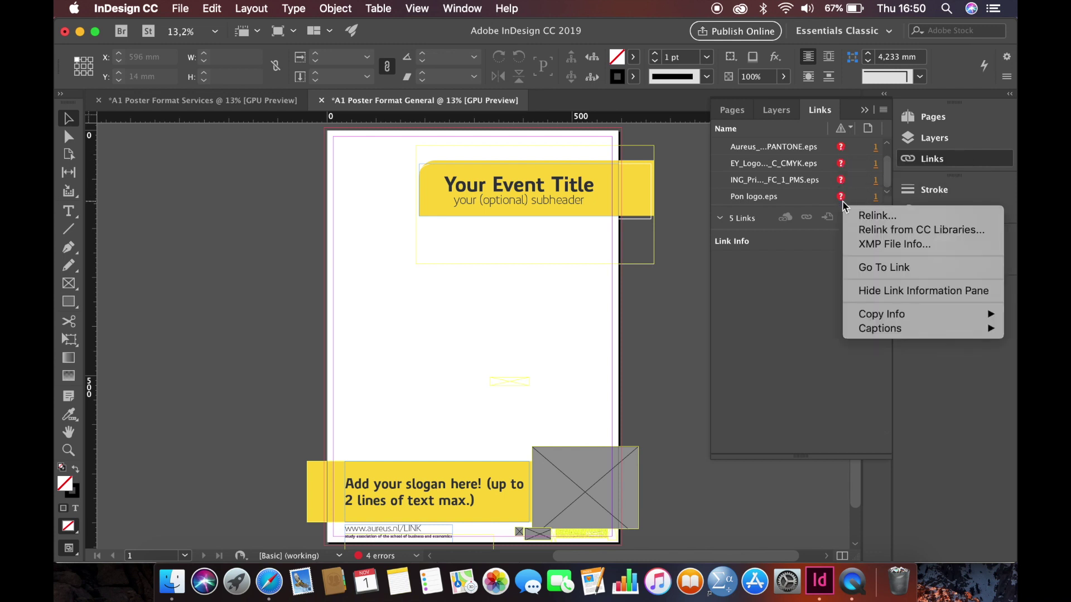
pyautogui.click(852, 214)
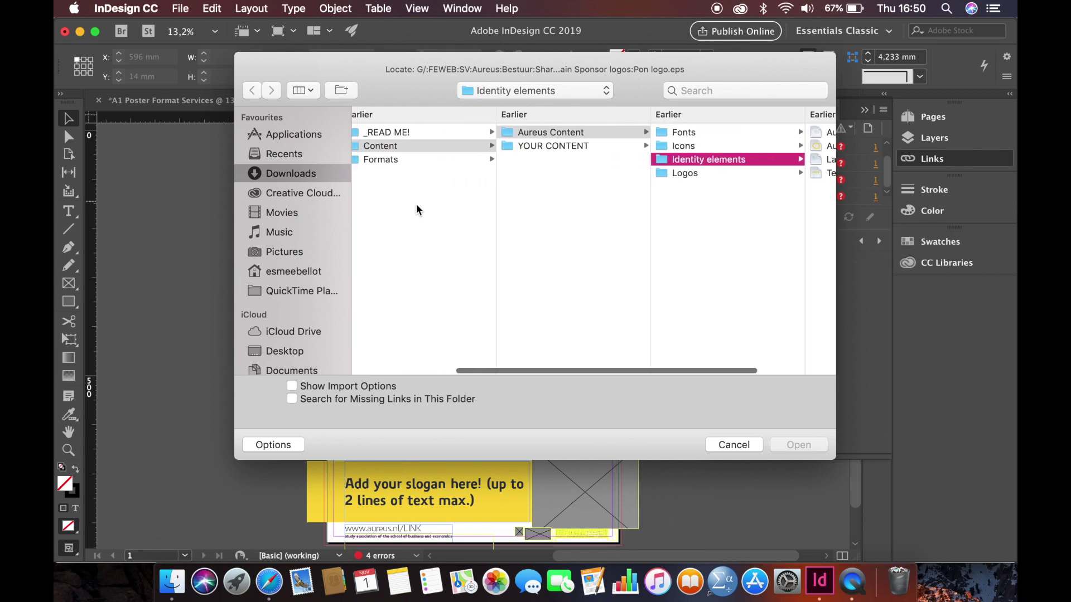
# Relink Pon logo.eps from Downloads > Content > Aureus Content > Logos > Main Sponsor logos
pyautogui.click(300, 174)
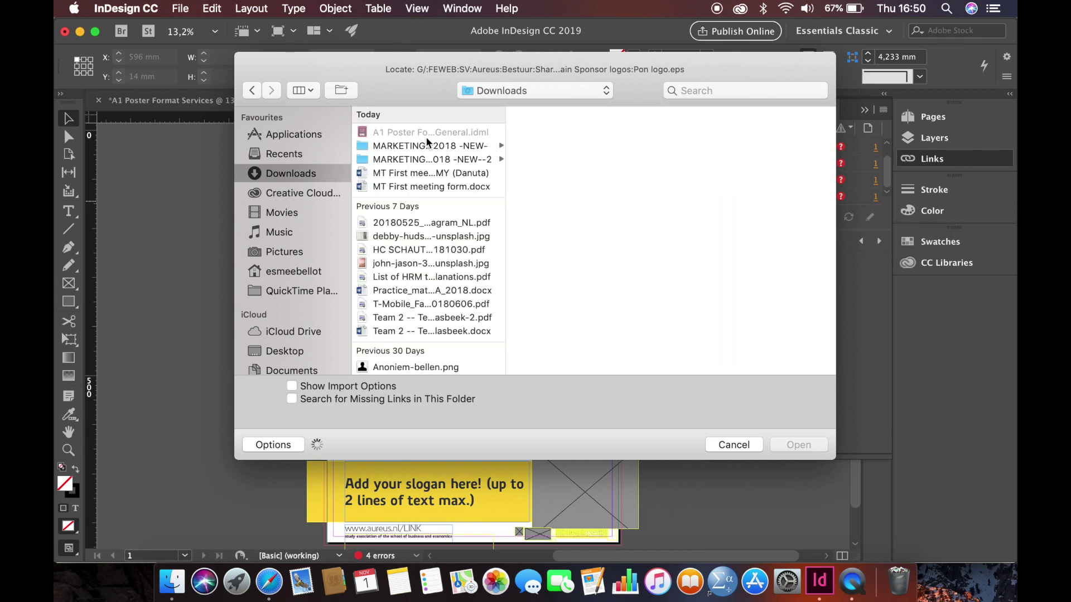
pyautogui.click(433, 145)
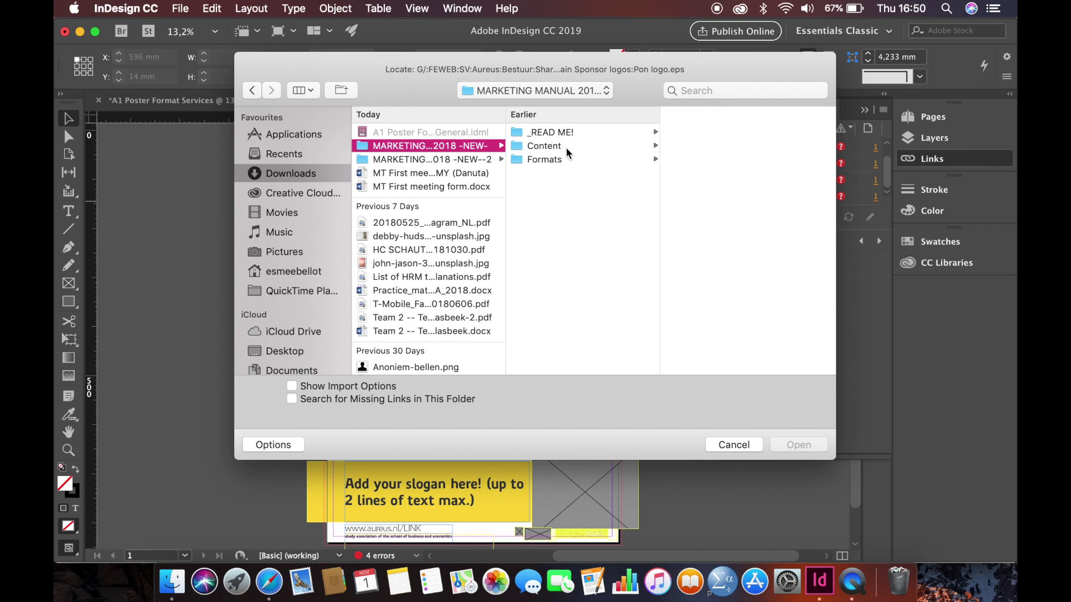
pyautogui.click(568, 150)
pyautogui.click(698, 134)
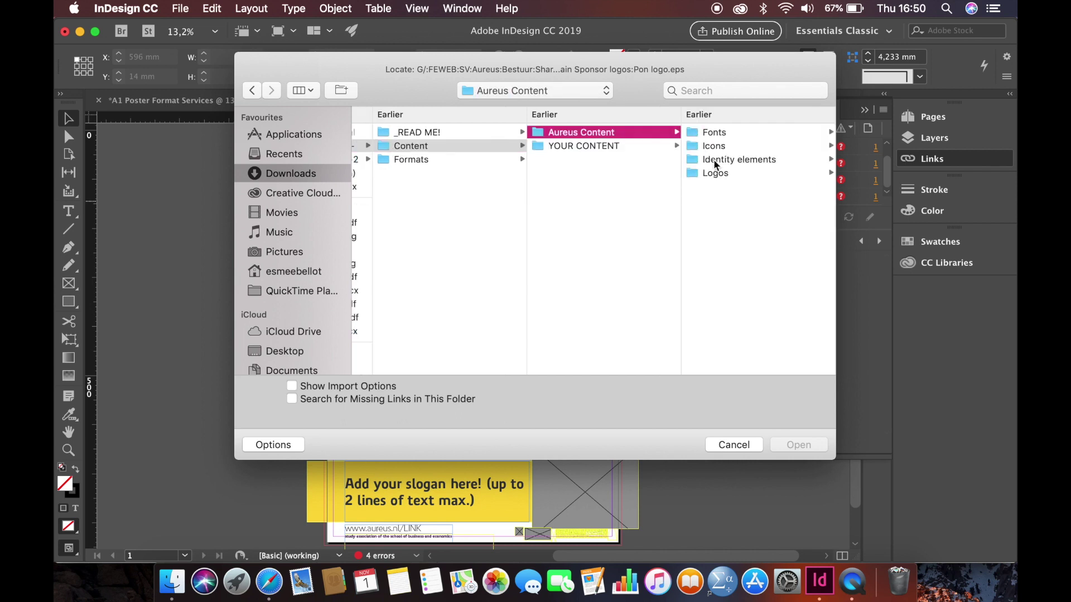
pyautogui.click(723, 175)
pyautogui.click(720, 146)
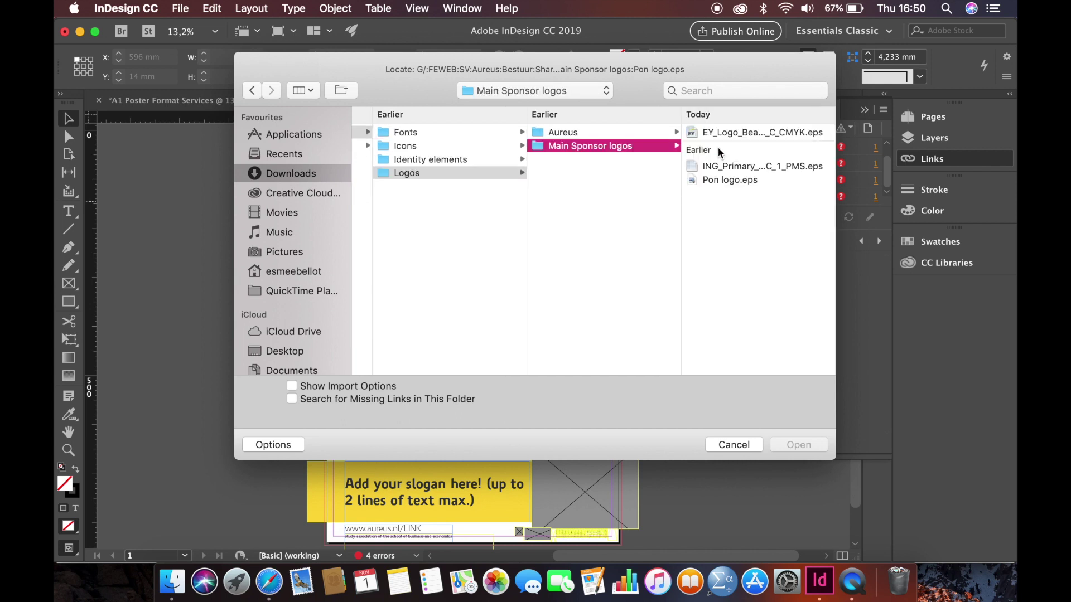
pyautogui.click(723, 180)
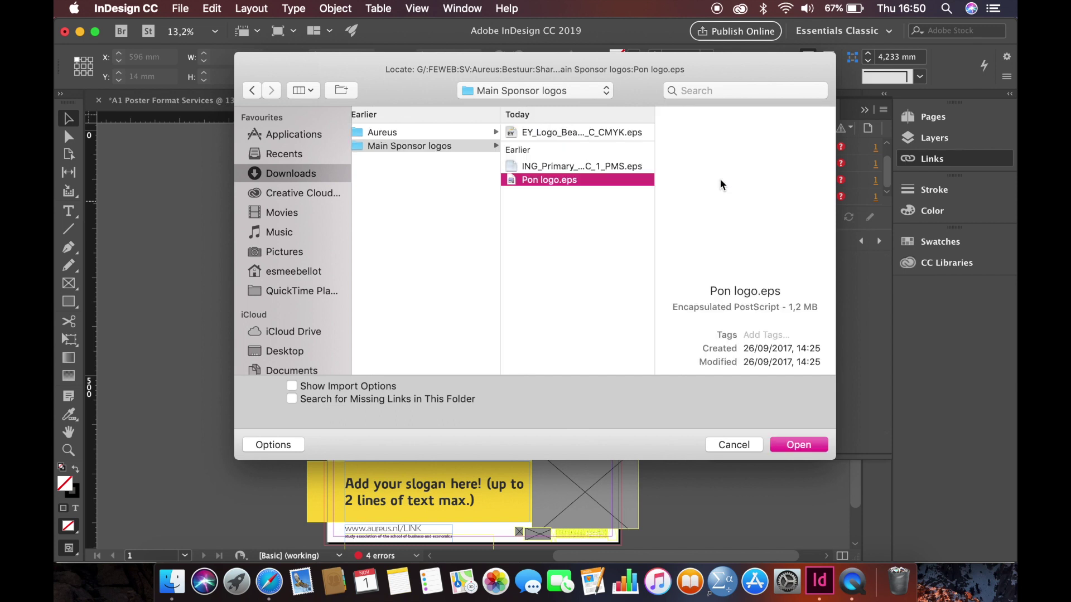
pyautogui.click(804, 450)
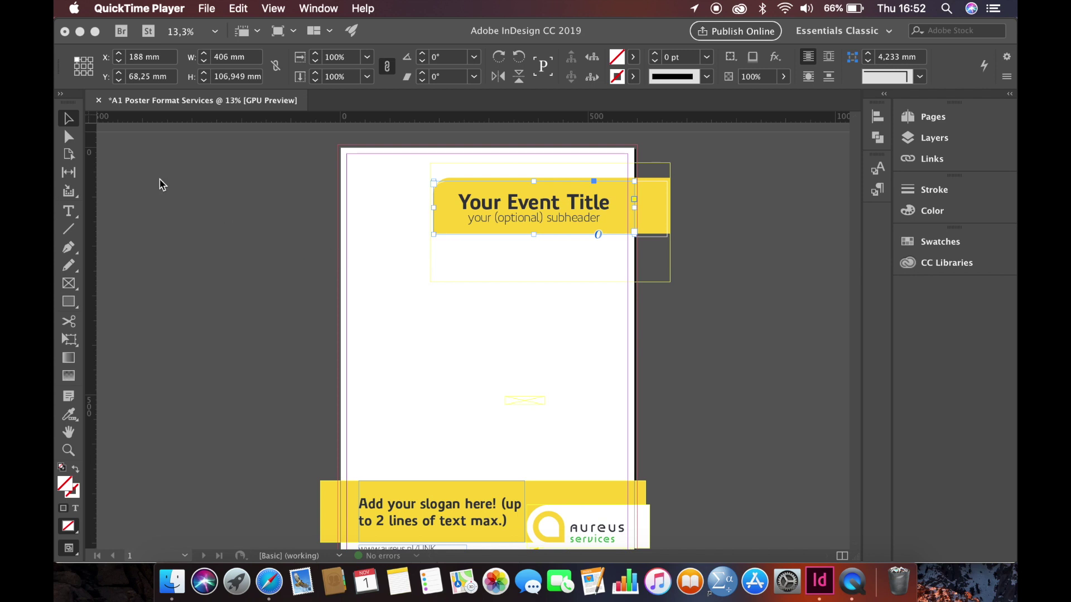
pyautogui.click(73, 126)
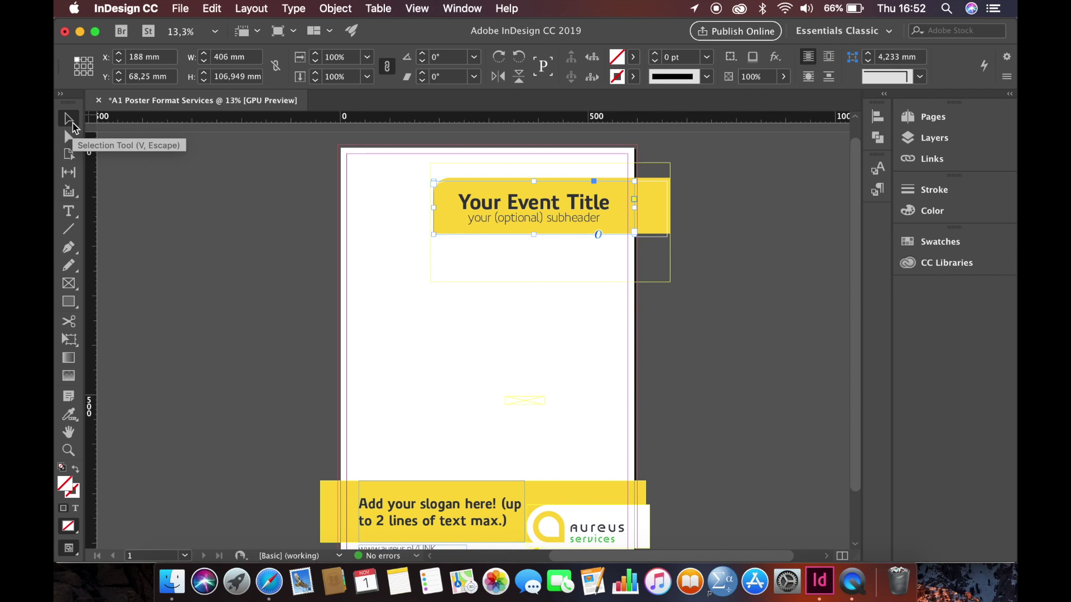
pyautogui.click(455, 502)
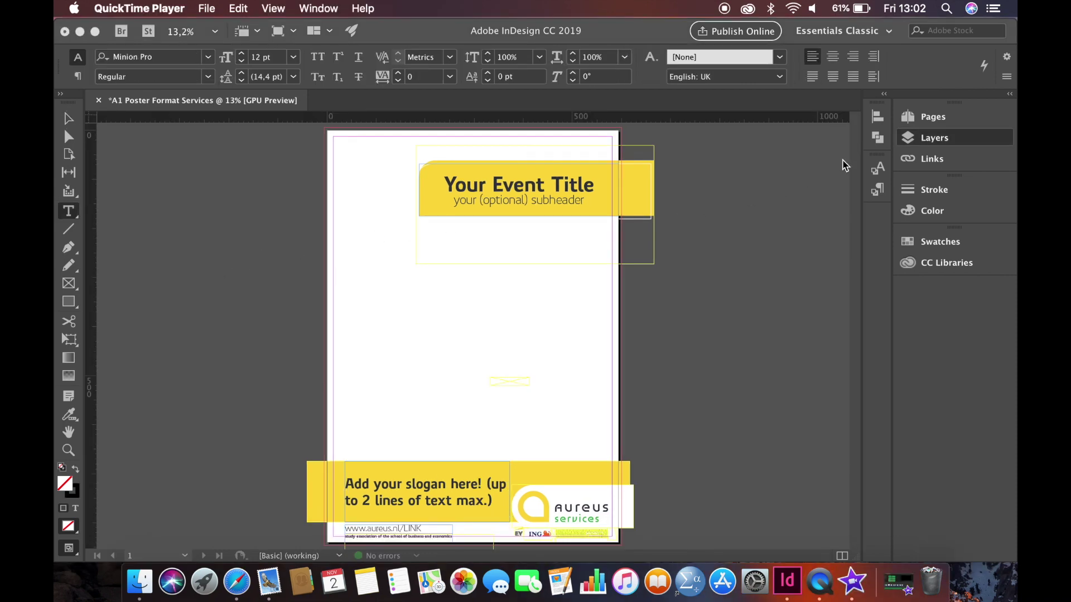
# Inspect the Text, Aureus Elements and ADD IMAGE HERE layers and make ADD IMAGE HERE active
pyautogui.click(912, 141)
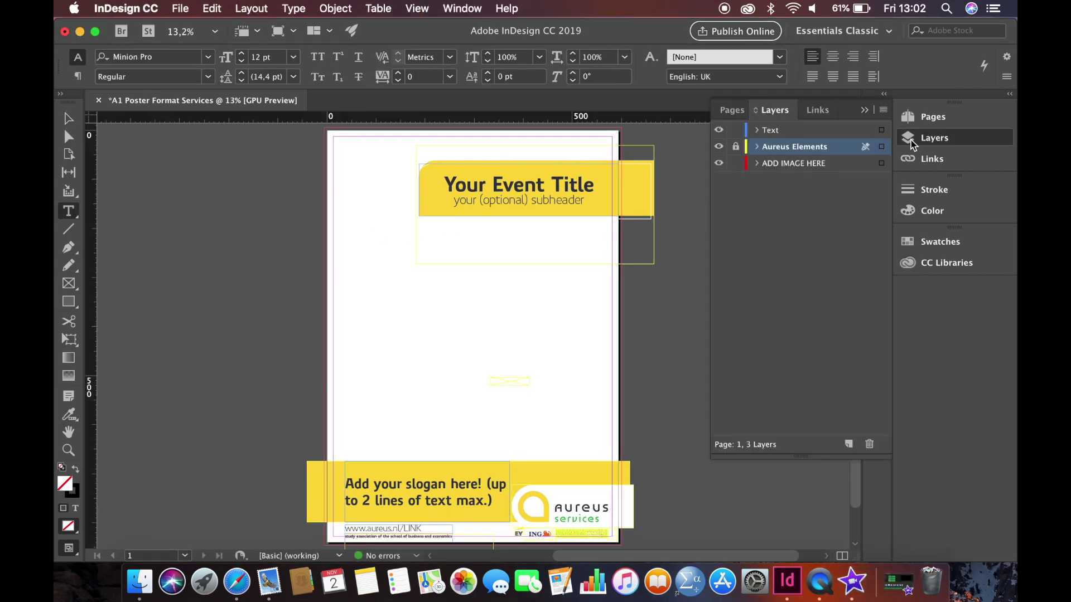
pyautogui.click(813, 134)
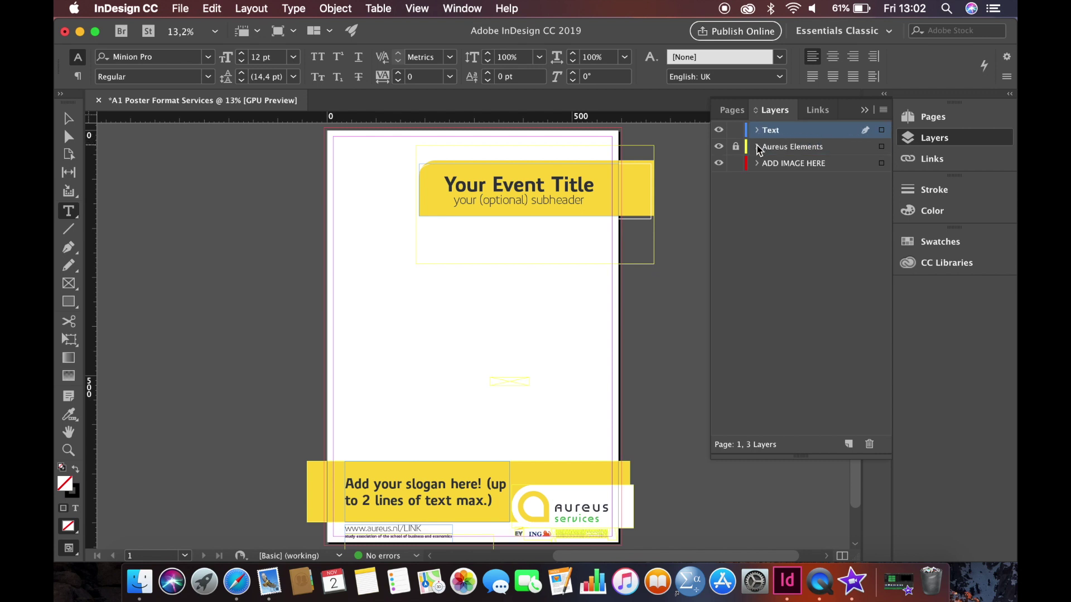
pyautogui.click(757, 147)
pyautogui.click(757, 313)
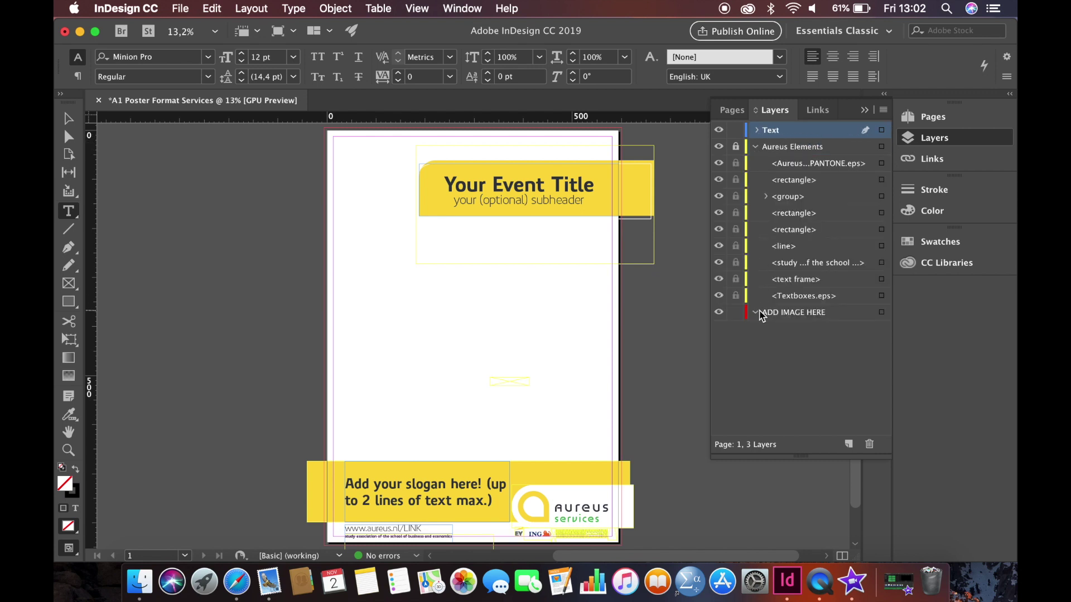
pyautogui.click(772, 313)
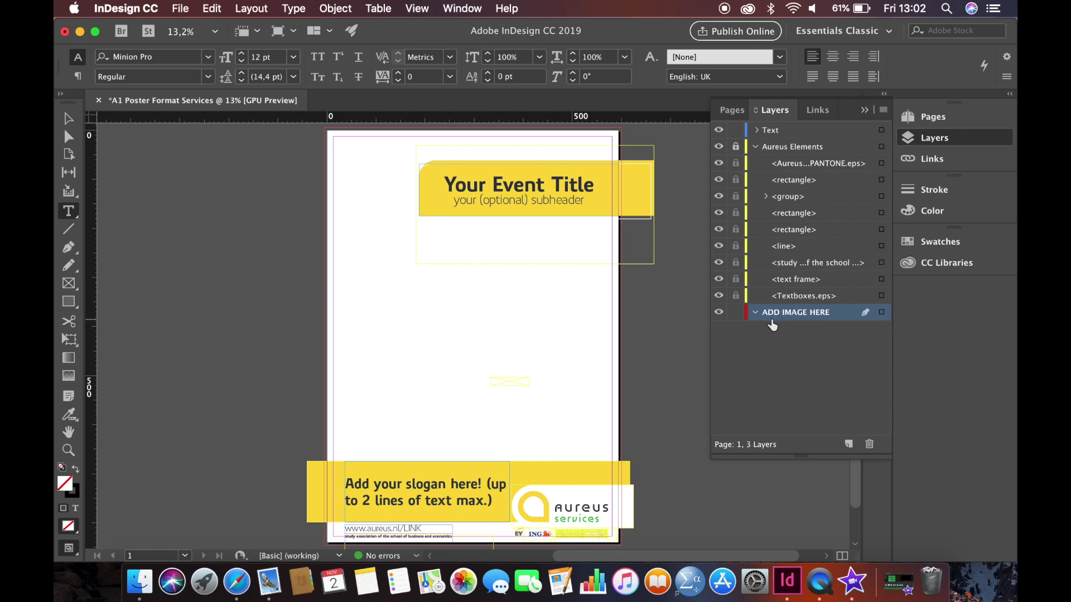
pyautogui.click(757, 146)
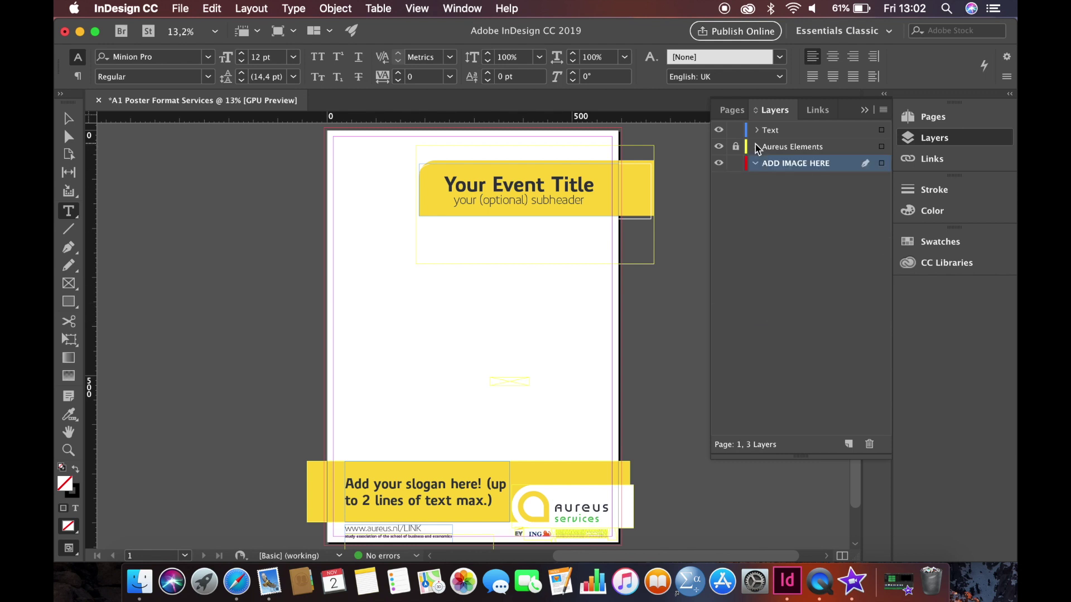
pyautogui.click(757, 130)
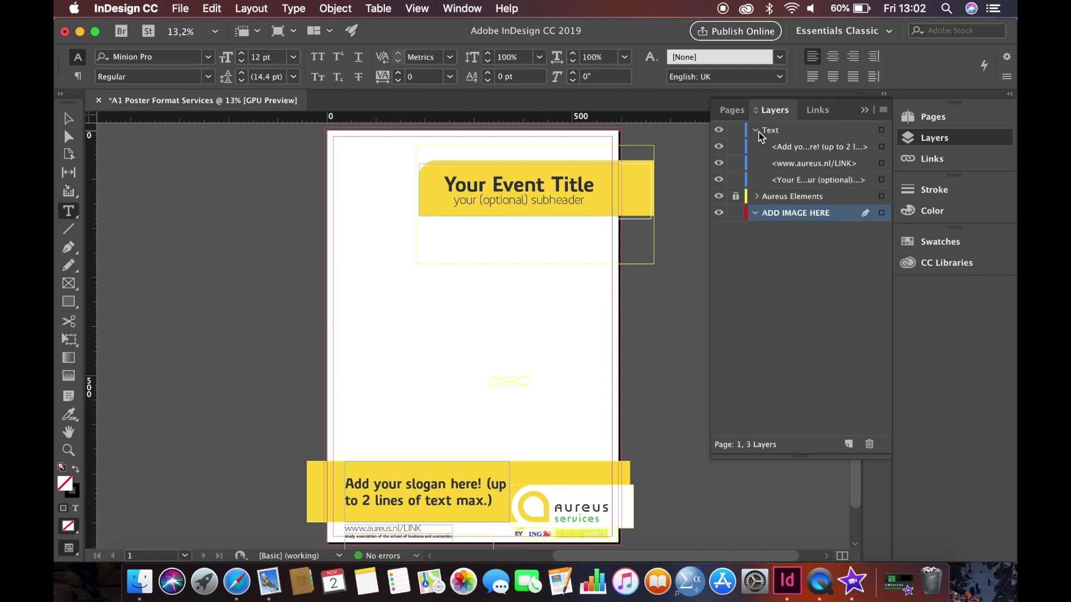
pyautogui.click(756, 213)
pyautogui.doubleClick(787, 215)
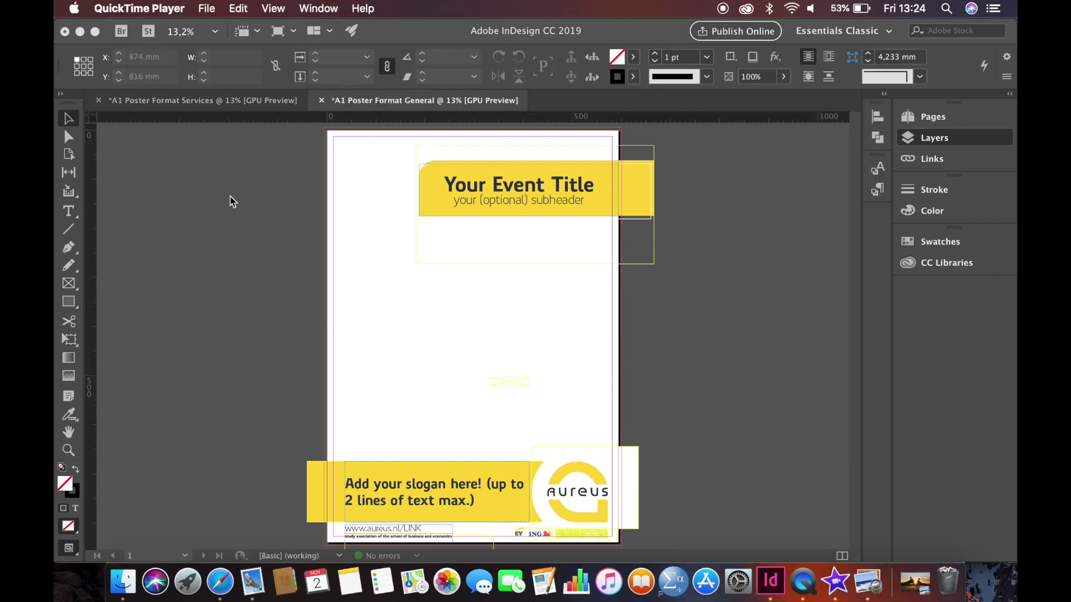
# Replace the event title with 'Marketing Drink' and delete the subheader text
pyautogui.click(494, 192)
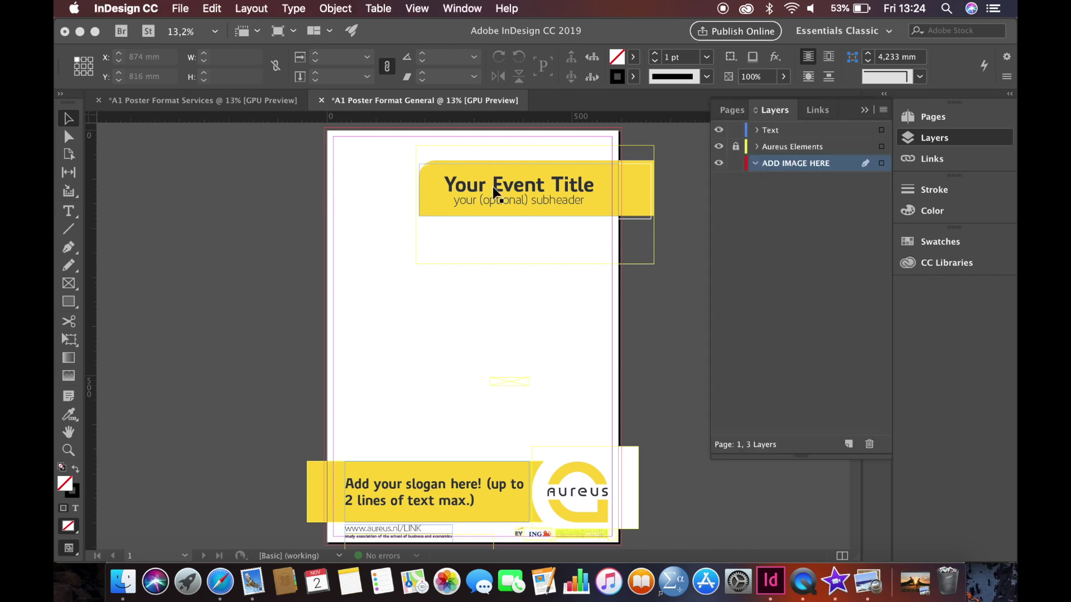
pyautogui.doubleClick(506, 186)
pyautogui.tripleClick(507, 186)
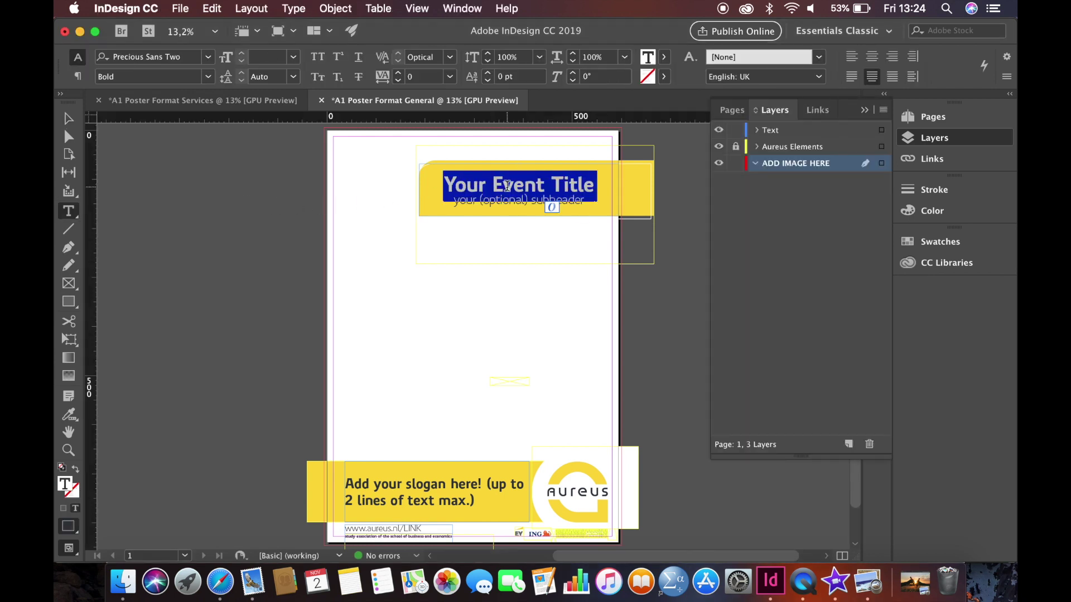
pyautogui.write('Marketing Dr')
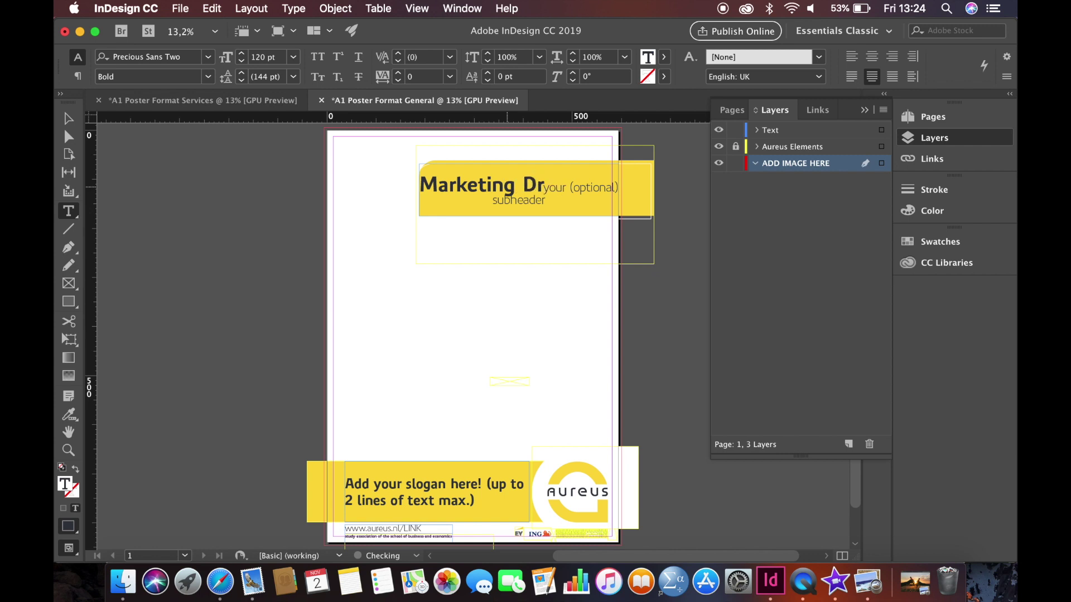
pyautogui.write('ink')
pyautogui.click(576, 206)
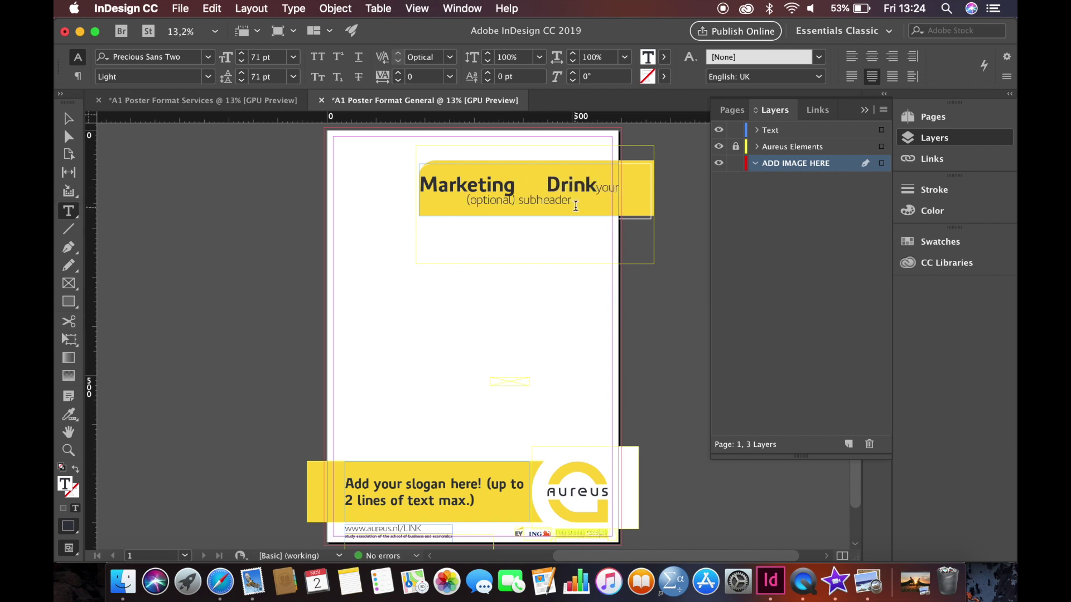
pyautogui.moveTo(574, 204); pyautogui.dragTo(597, 184)
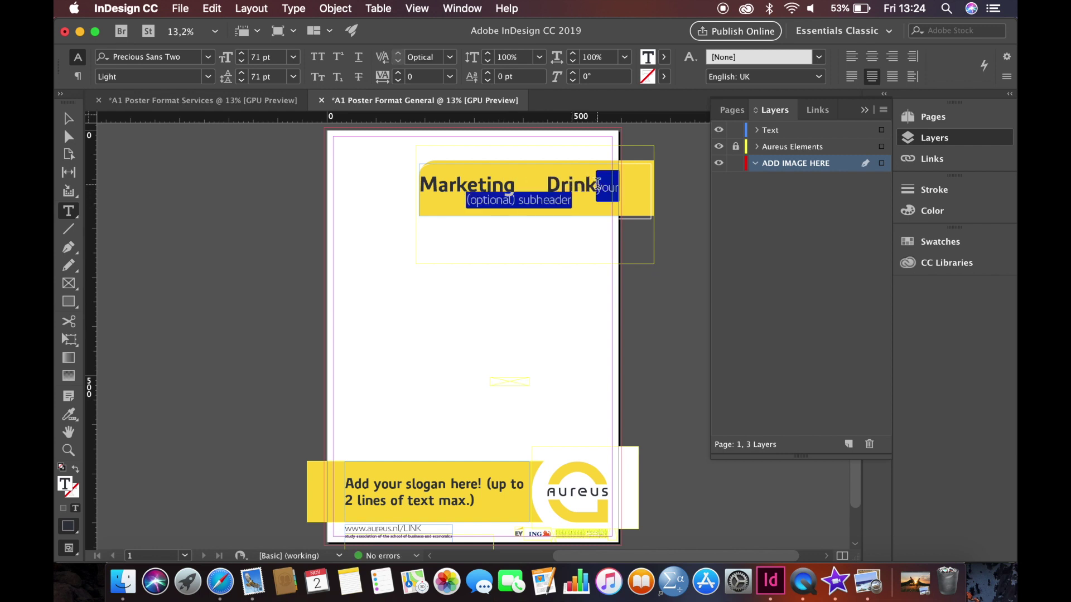
pyautogui.press('BackSpace')
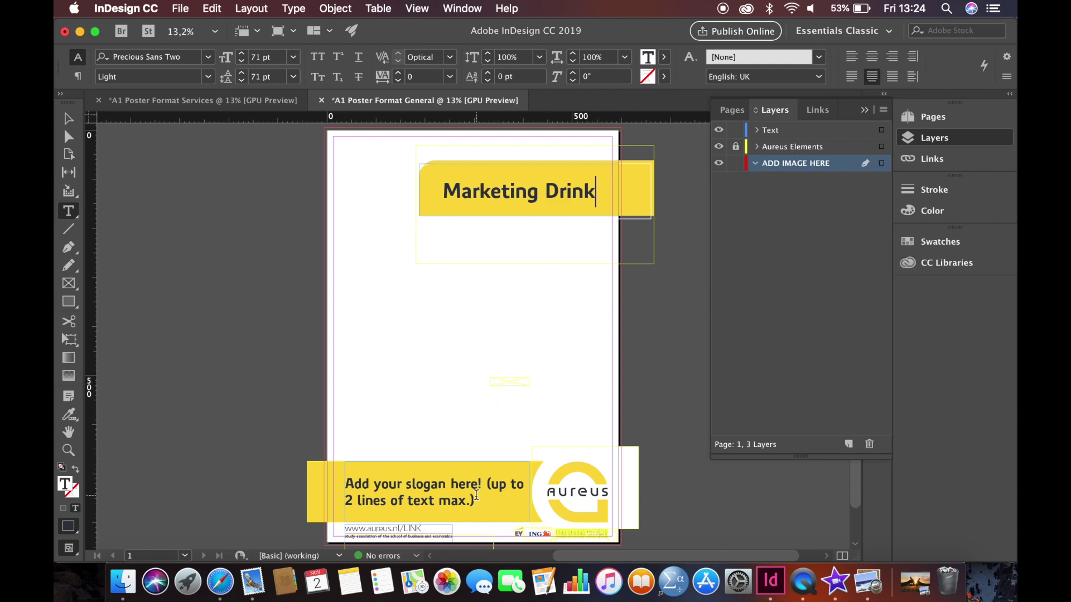
# Retype the slogan as 'The first ever Marketing drink of Aureus'
pyautogui.moveTo(476, 499); pyautogui.dragTo(348, 474)
pyautogui.write('T')
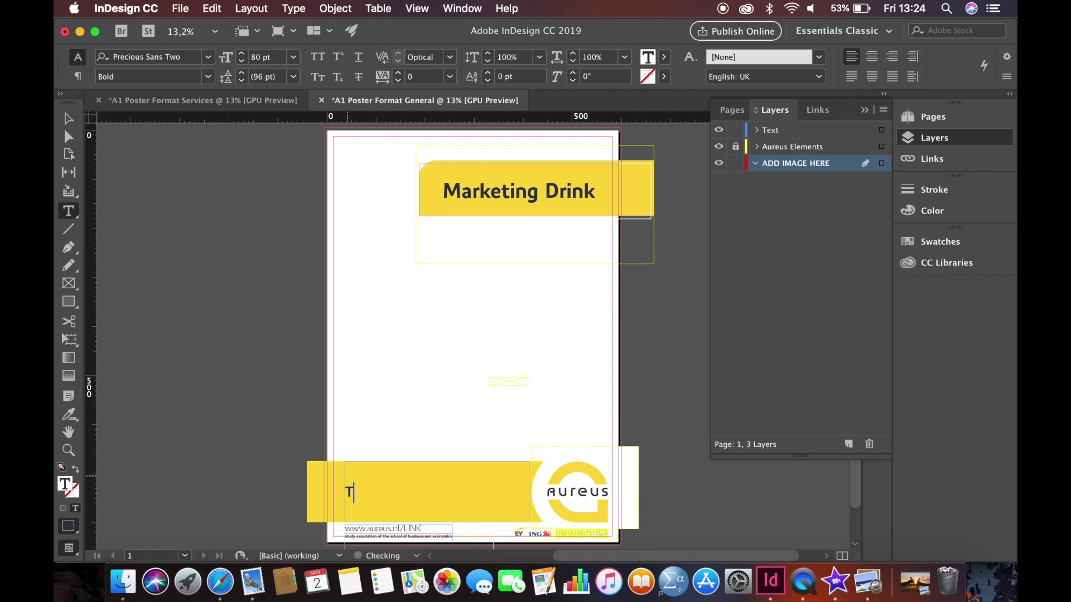
pyautogui.write('he first we')
pyautogui.press('BackSpace')
pyautogui.press('BackSpace')
pyautogui.write('ee')
pyautogui.press('BackSpace')
pyautogui.write('ver Marketin')
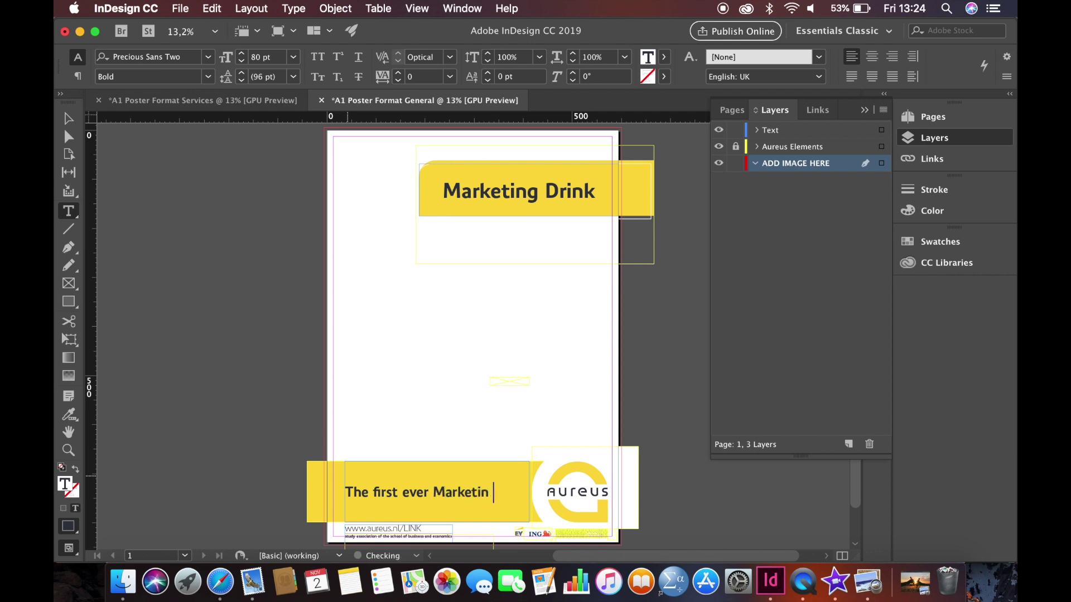
pyautogui.press('BackSpace')
pyautogui.write('f')
pyautogui.press('BackSpace')
pyautogui.write('g drink of')
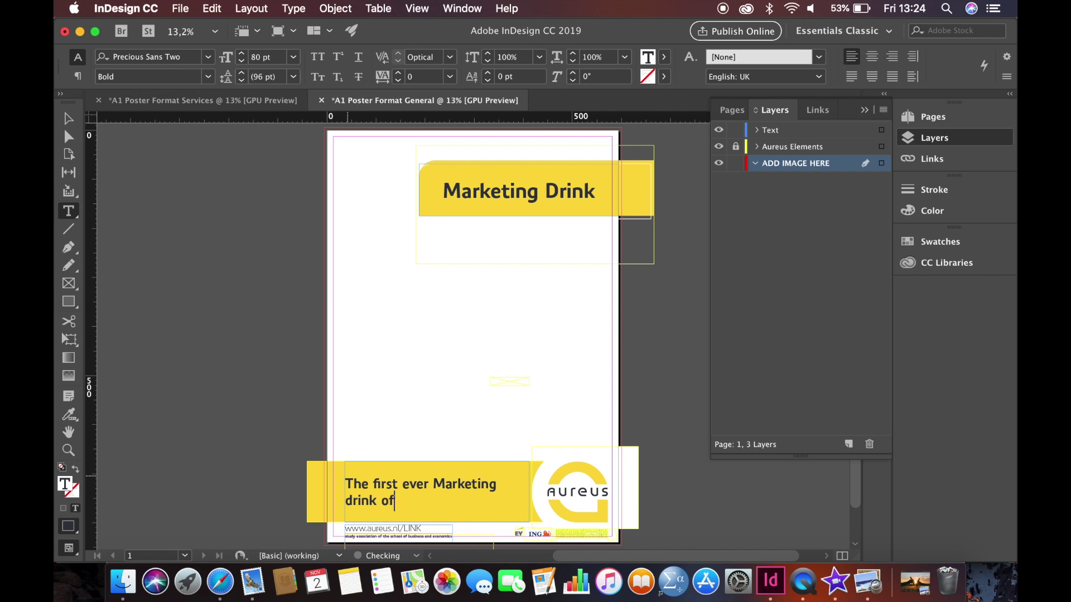
pyautogui.write(' Aureus')
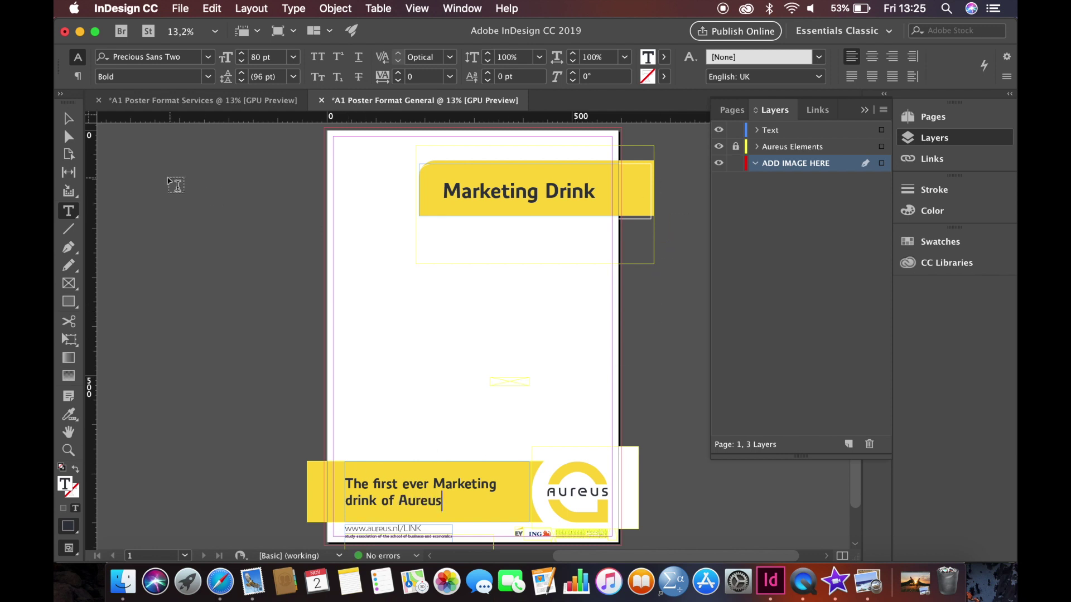
# Activate ADD IMAGE HERE, preview wil-stewart-24562-unsplash.jpg in Finder, and drag it onto the poster
pyautogui.click(68, 119)
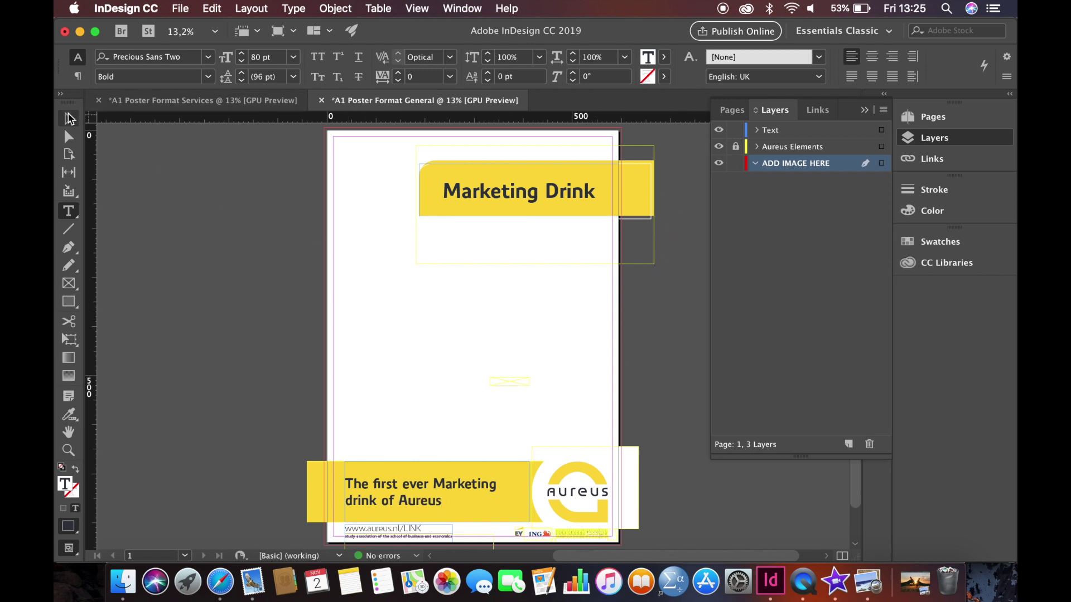
pyautogui.click(790, 165)
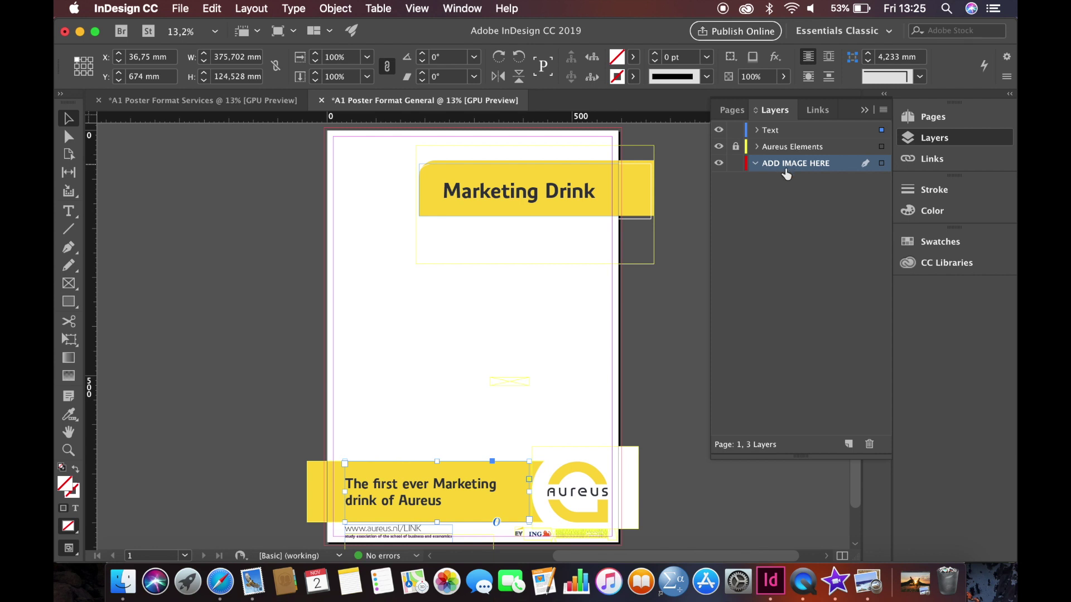
pyautogui.click(122, 595)
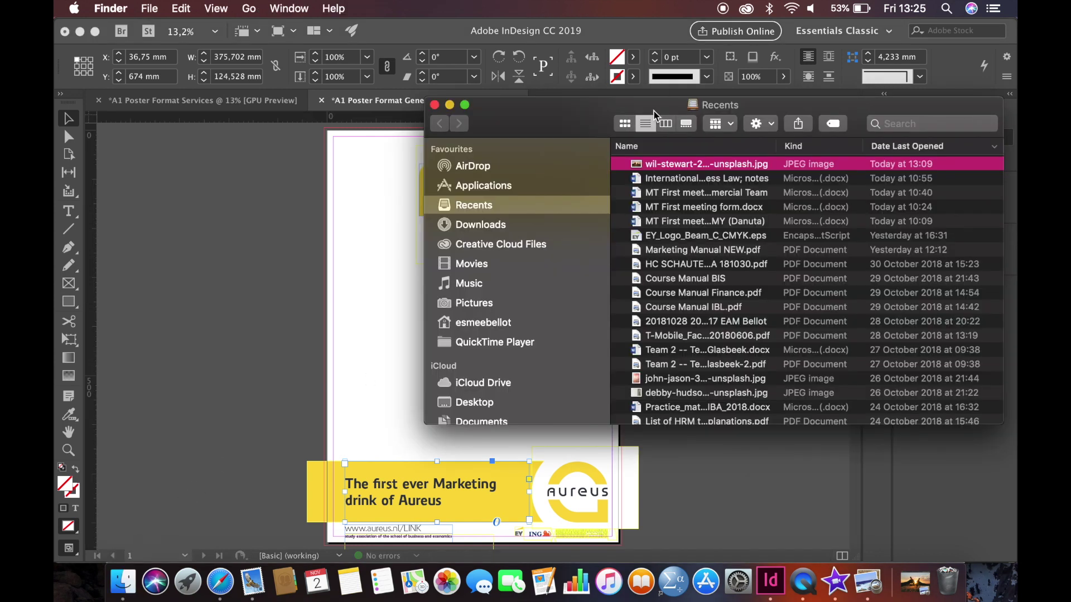
pyautogui.press('space')
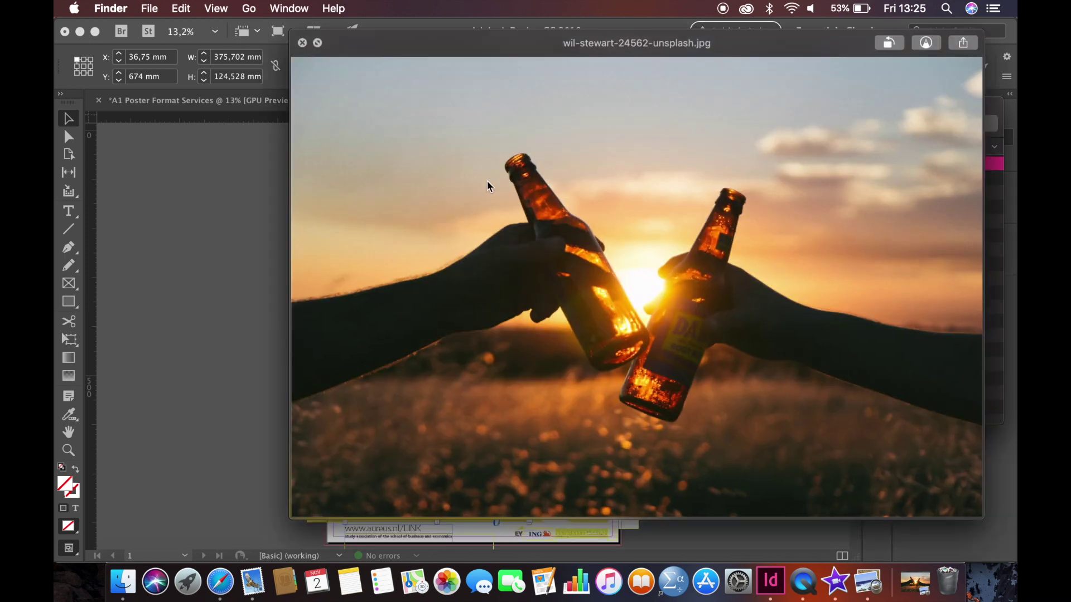
pyautogui.click(302, 43)
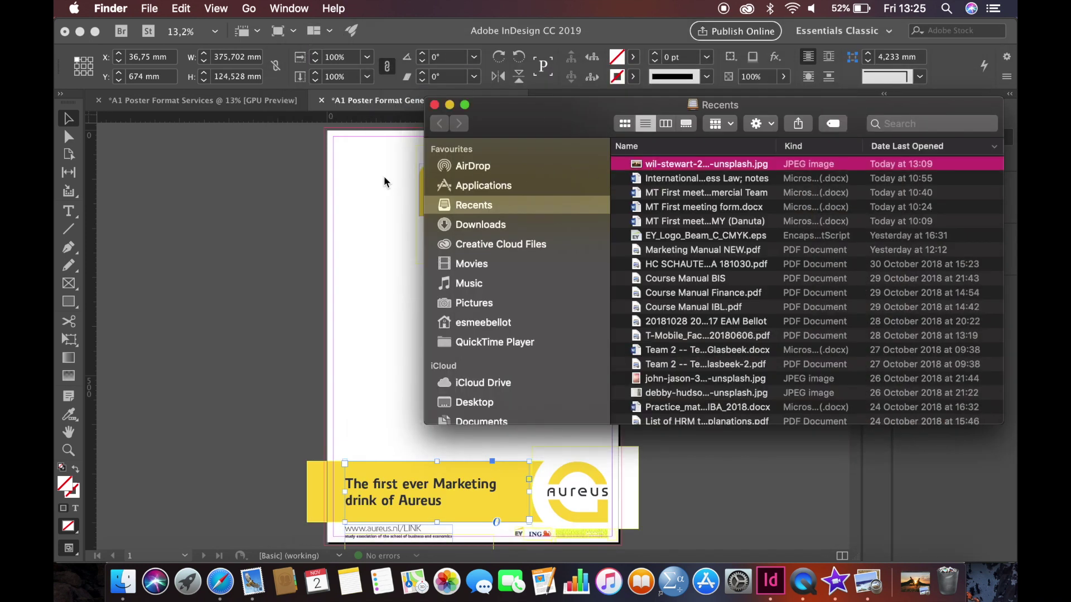
pyautogui.moveTo(731, 166); pyautogui.dragTo(284, 168)
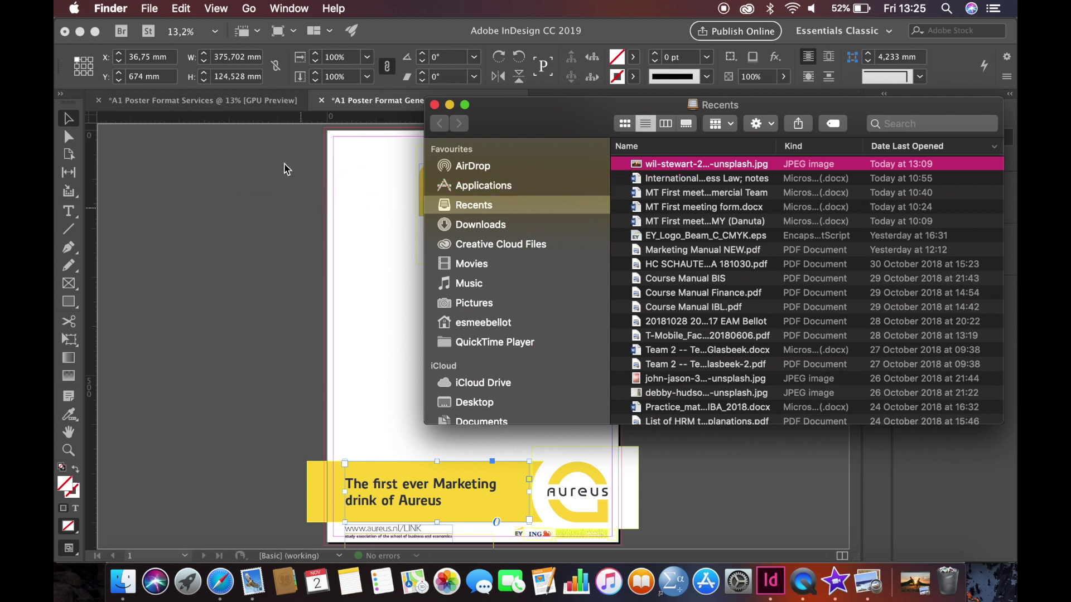
# Place the sunset photo, then scale and reposition it to fill the poster background at 1206 × 804 mm
pyautogui.click(270, 127)
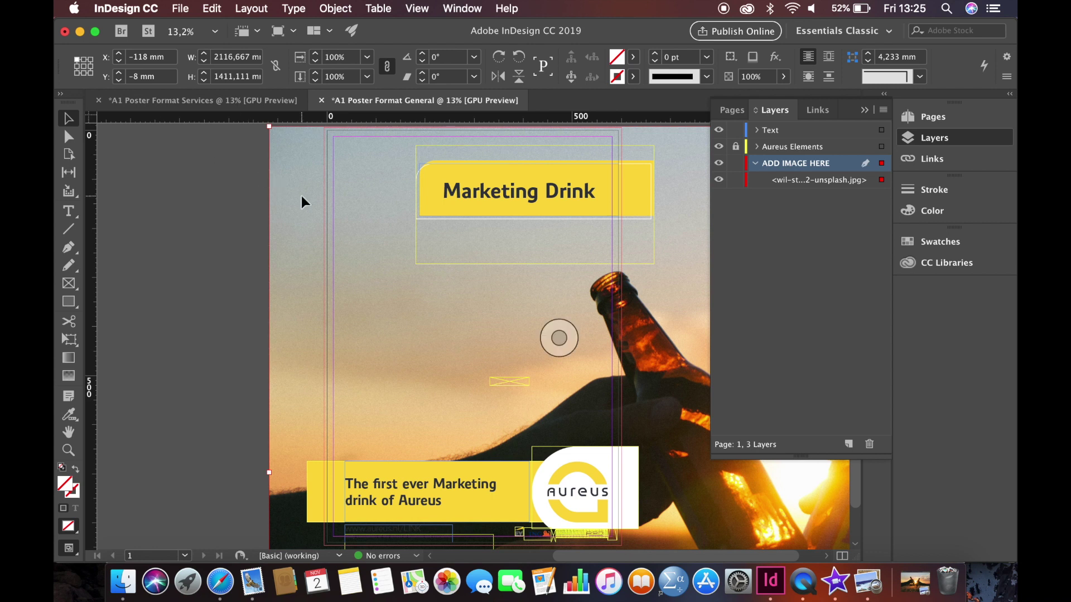
pyautogui.doubleClick(301, 195)
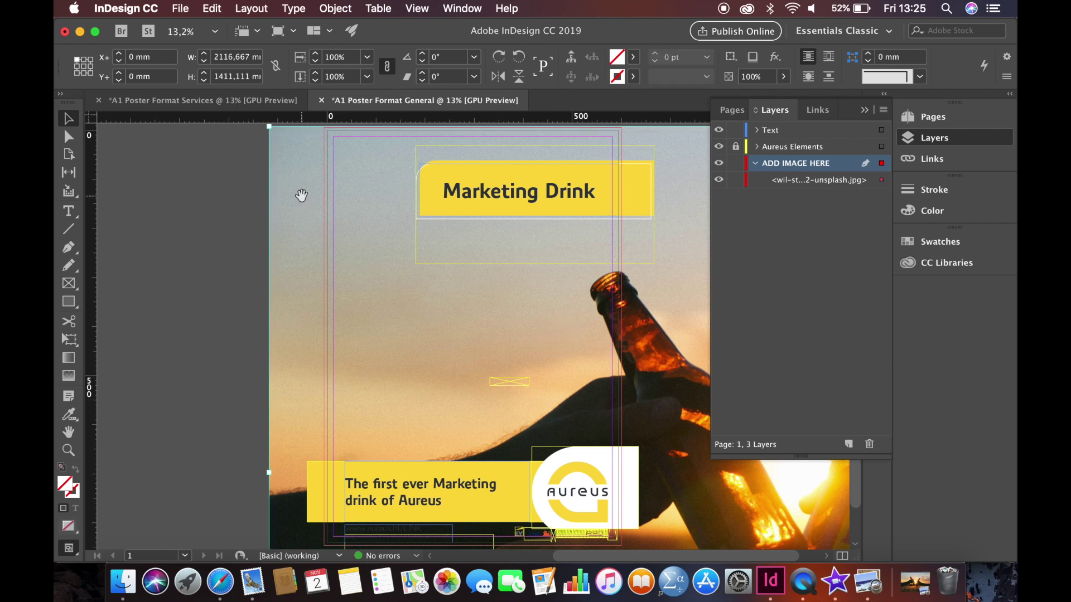
pyautogui.moveTo(269, 127); pyautogui.dragTo(532, 302)
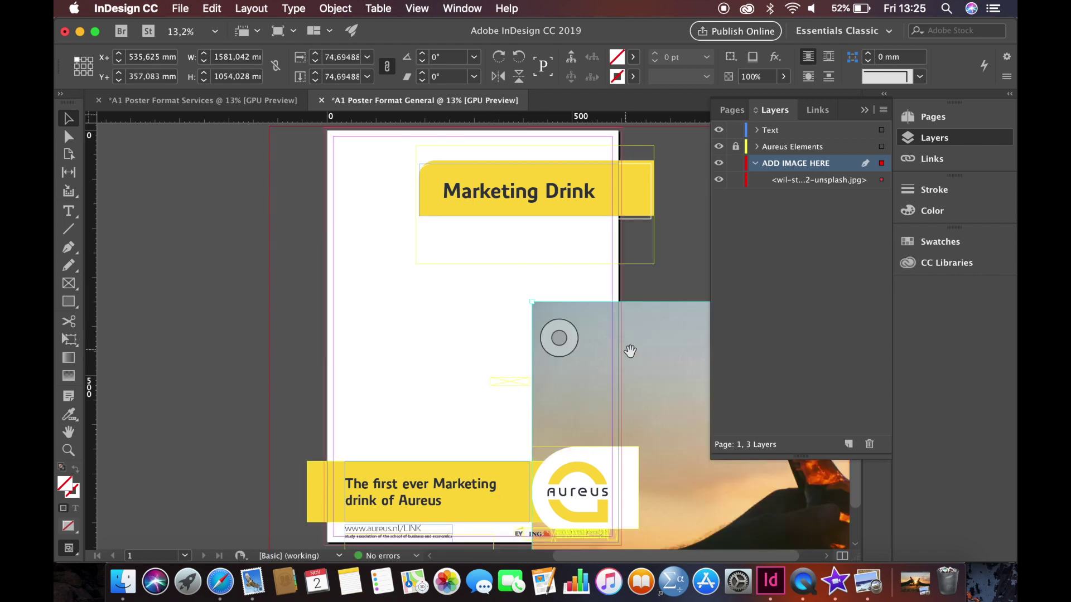
pyautogui.moveTo(630, 351); pyautogui.dragTo(330, 185)
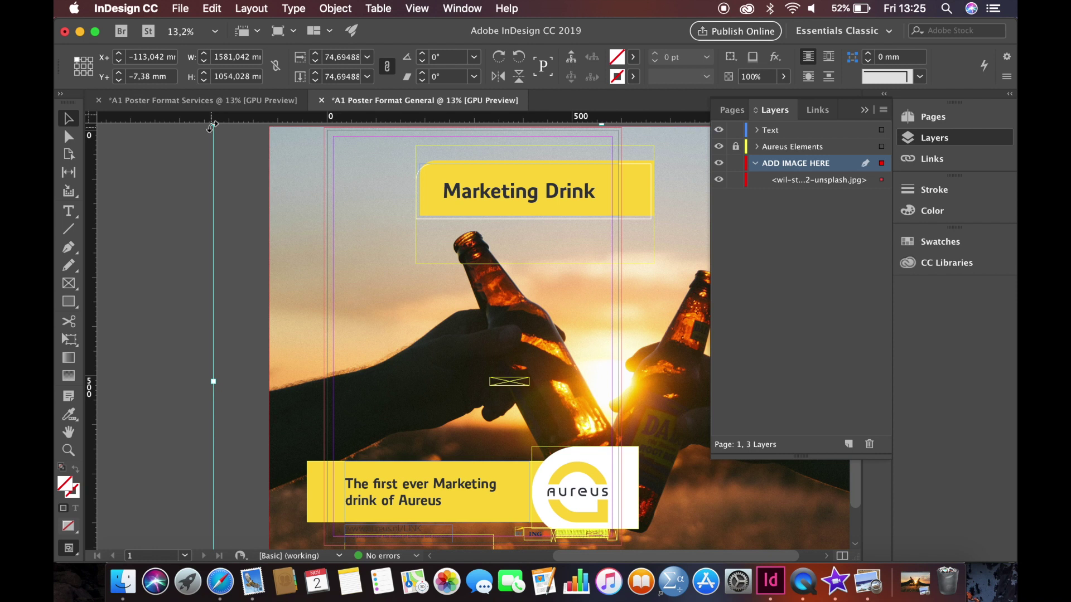
pyautogui.moveTo(212, 126); pyautogui.dragTo(473, 324)
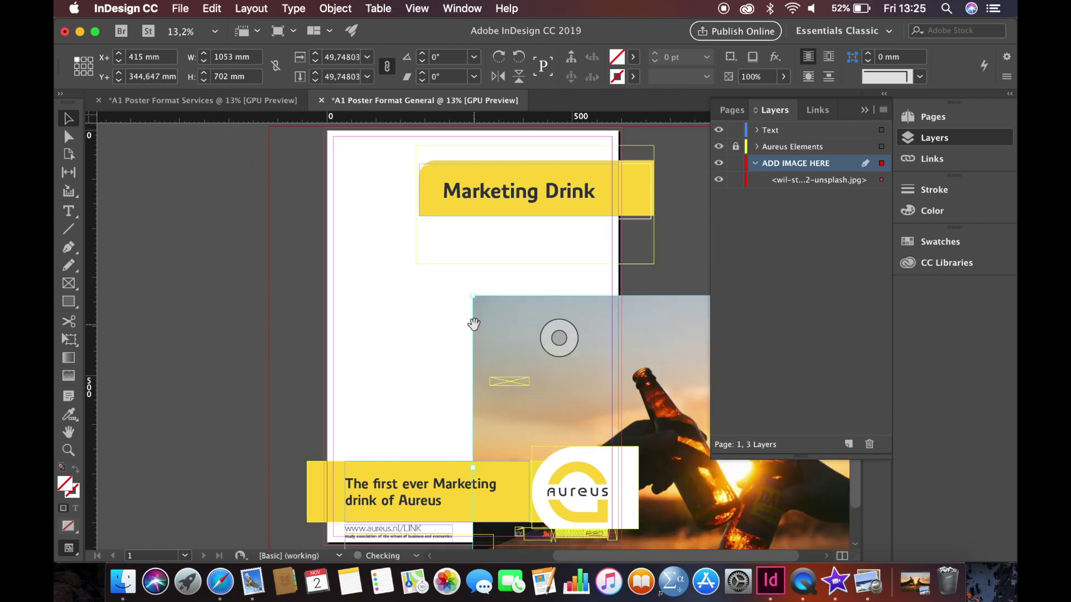
pyautogui.moveTo(653, 385); pyautogui.dragTo(373, 215)
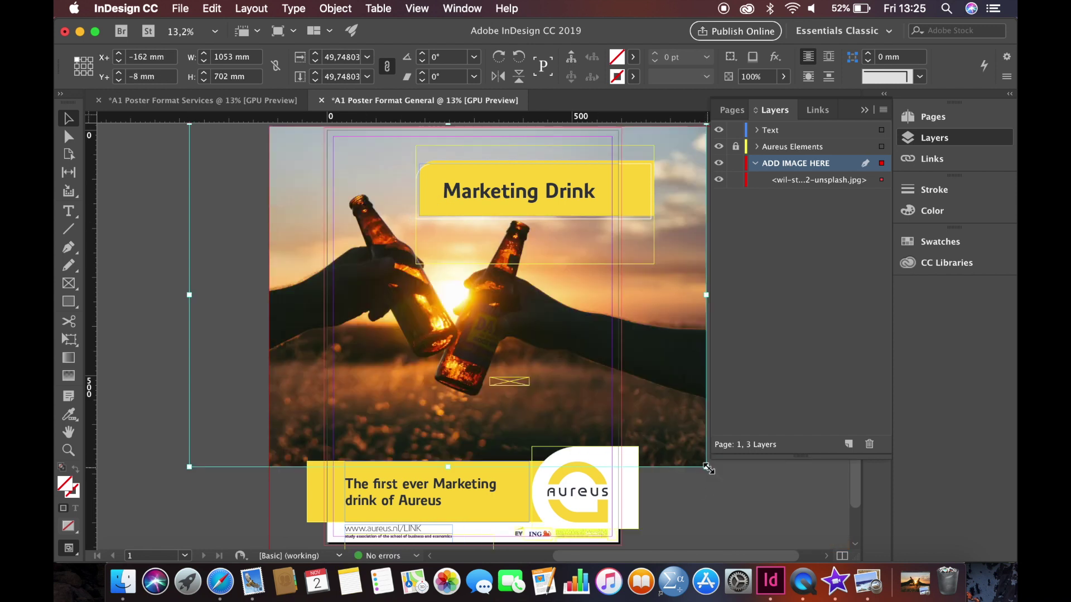
pyautogui.moveTo(707, 468); pyautogui.dragTo(782, 517)
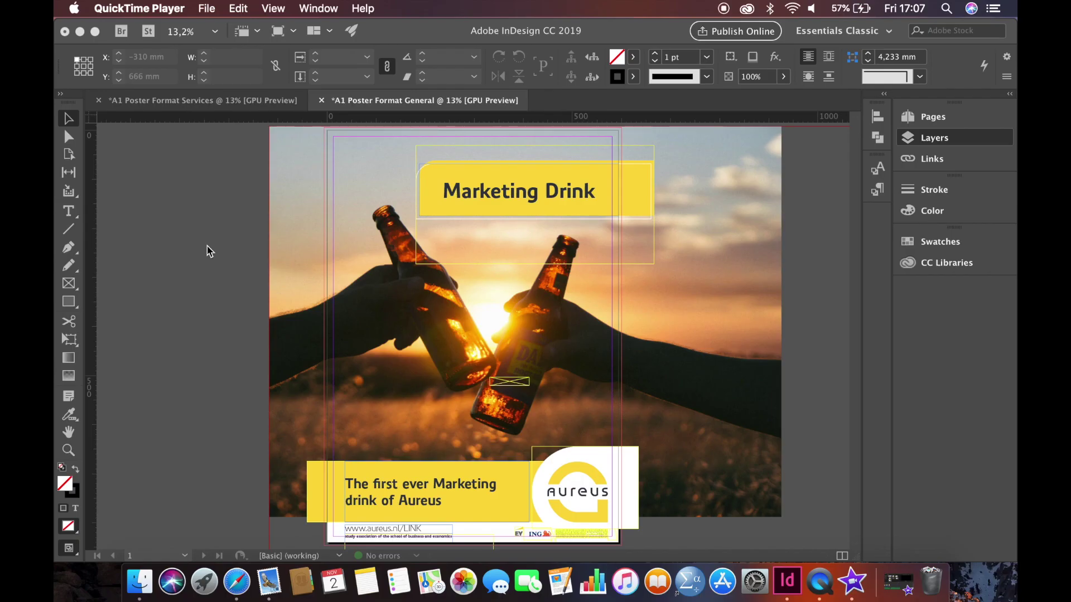
# Bring InDesign to the front and open the File menu to reach Package…
pyautogui.click(208, 251)
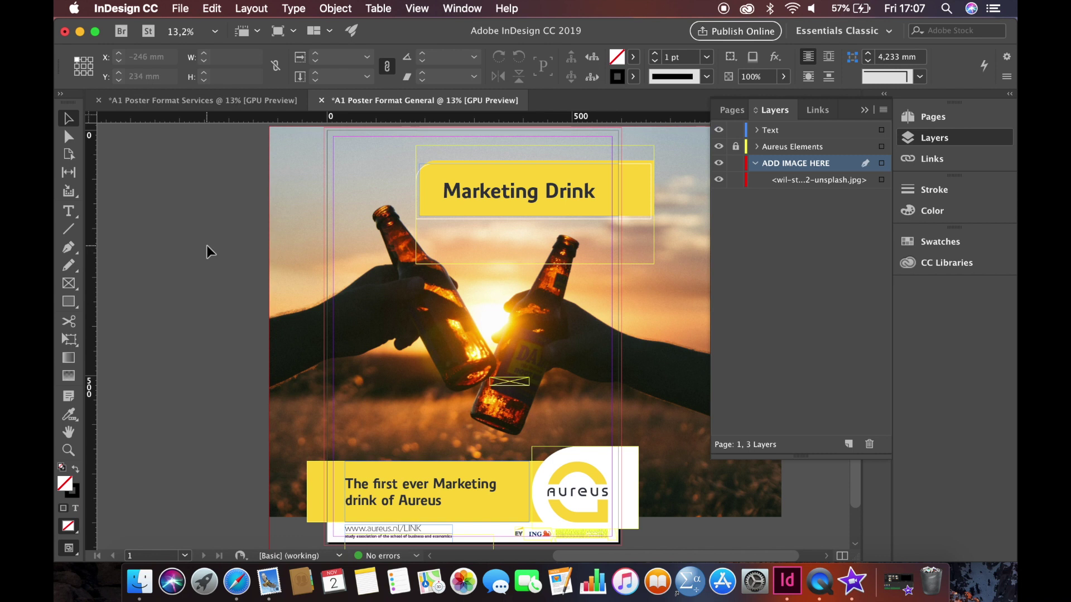
pyautogui.click(184, 9)
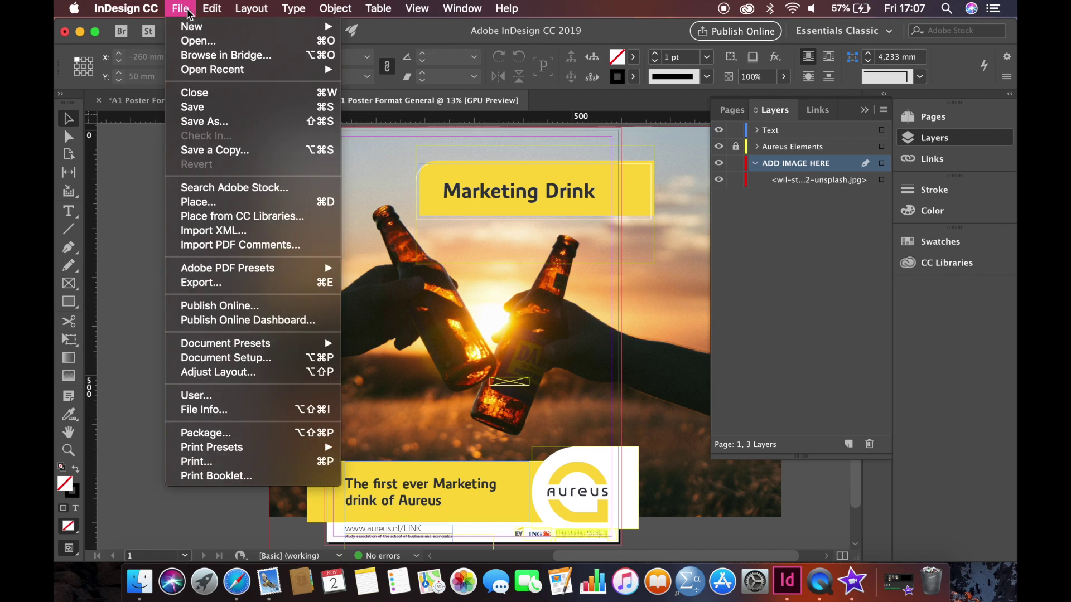
# Start packaging the poster, agree to save it first, and name it 'Marketing Drink'
pyautogui.click(244, 439)
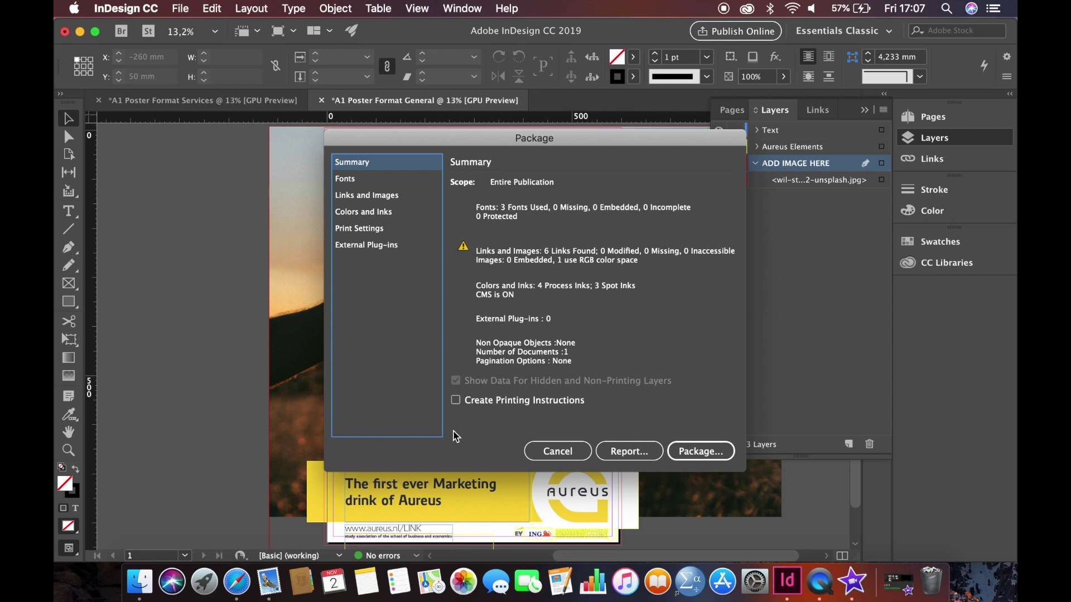
pyautogui.click(690, 451)
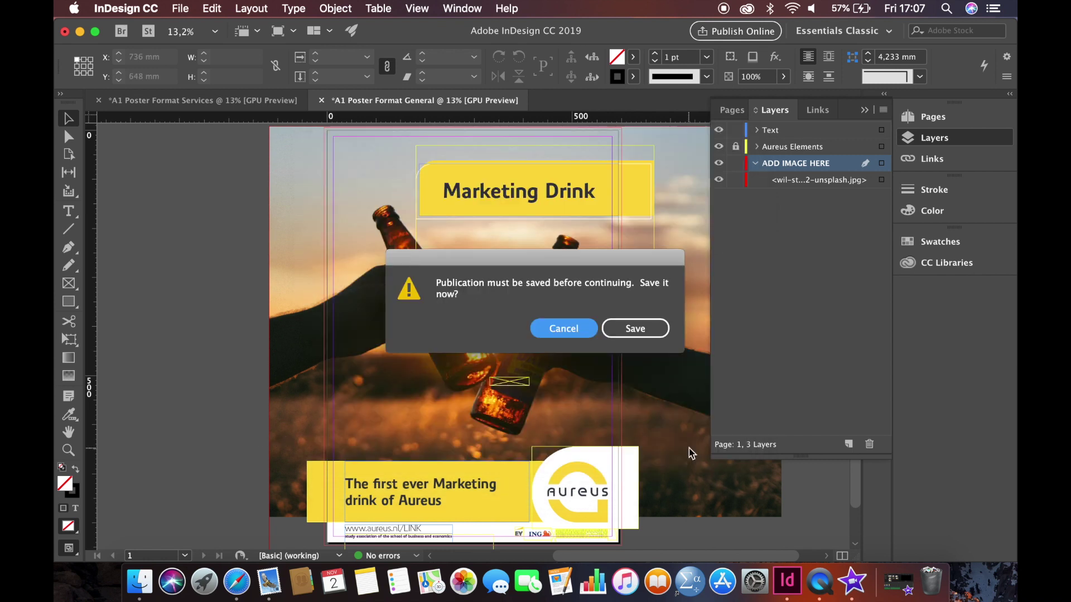
pyautogui.click(637, 332)
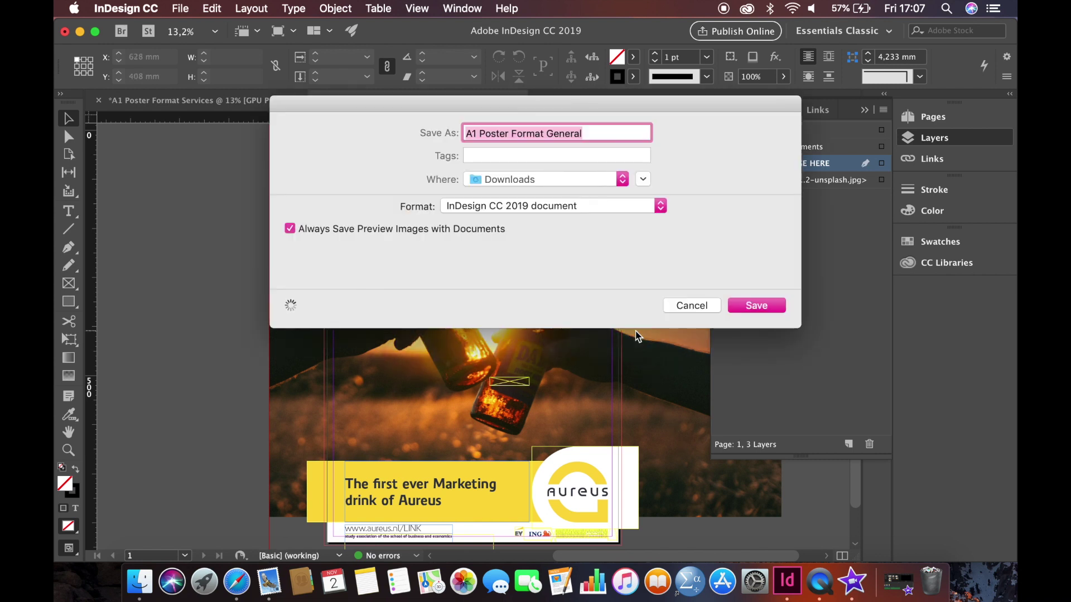
pyautogui.write('Marketing')
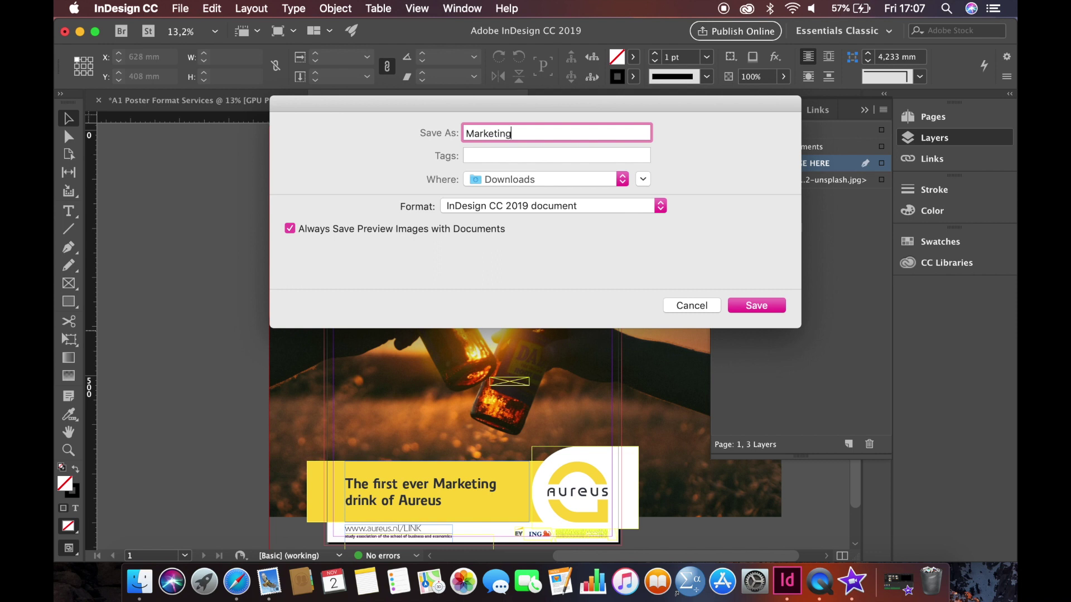
pyautogui.write(' Drink')
# Save as Marketing Drink.indd and package into Marketing Drink Folder, accepting the font-copying warning
pyautogui.click(756, 306)
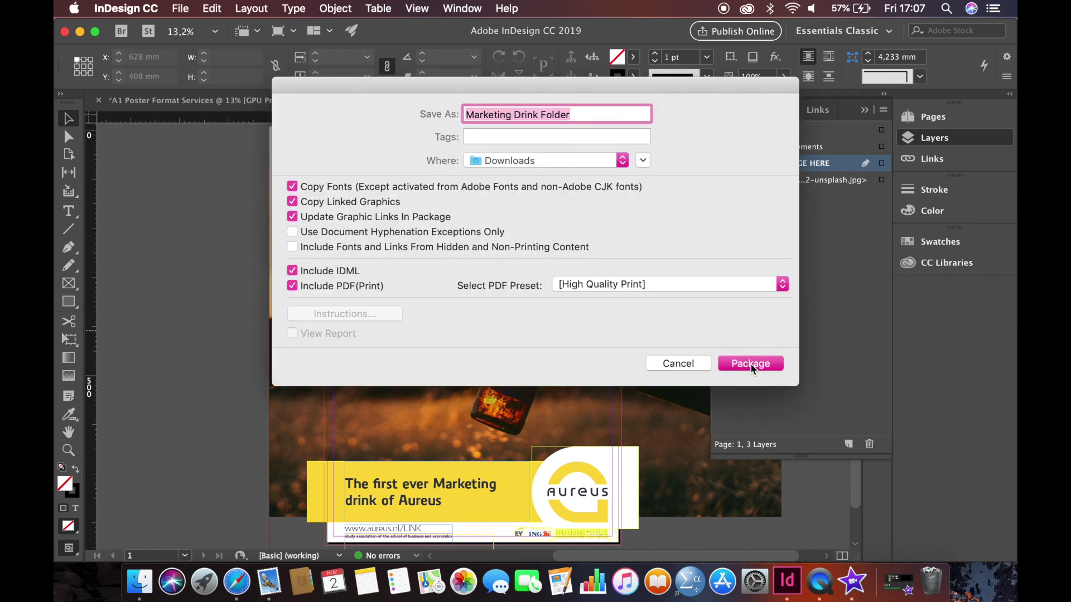
pyautogui.click(751, 364)
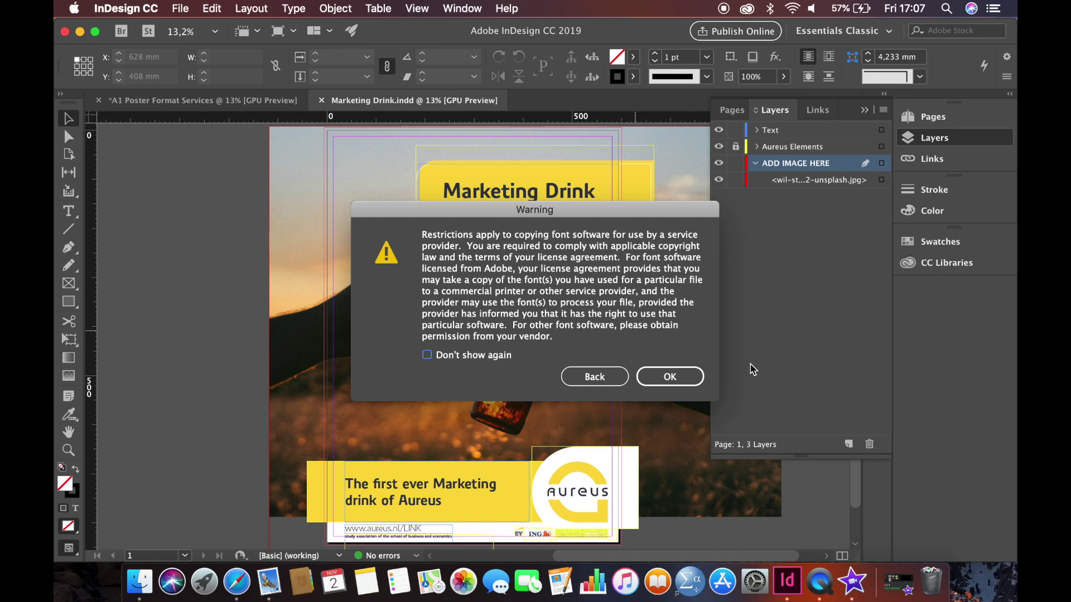
pyautogui.click(688, 376)
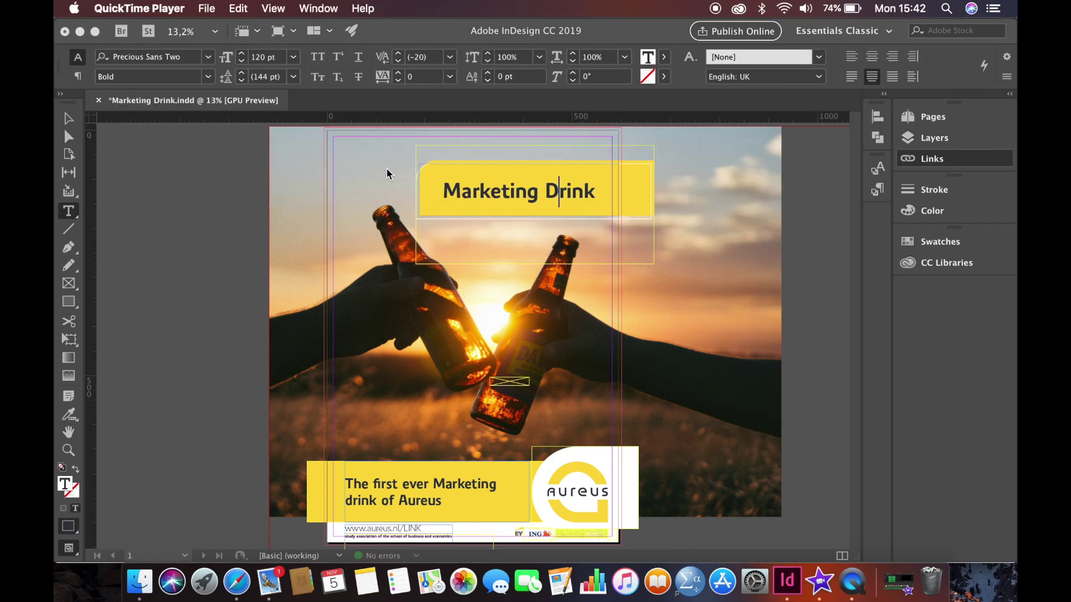
# Reactivate InDesign and show the Control panel's text Fill swatch list for the headline
pyautogui.click(664, 63)
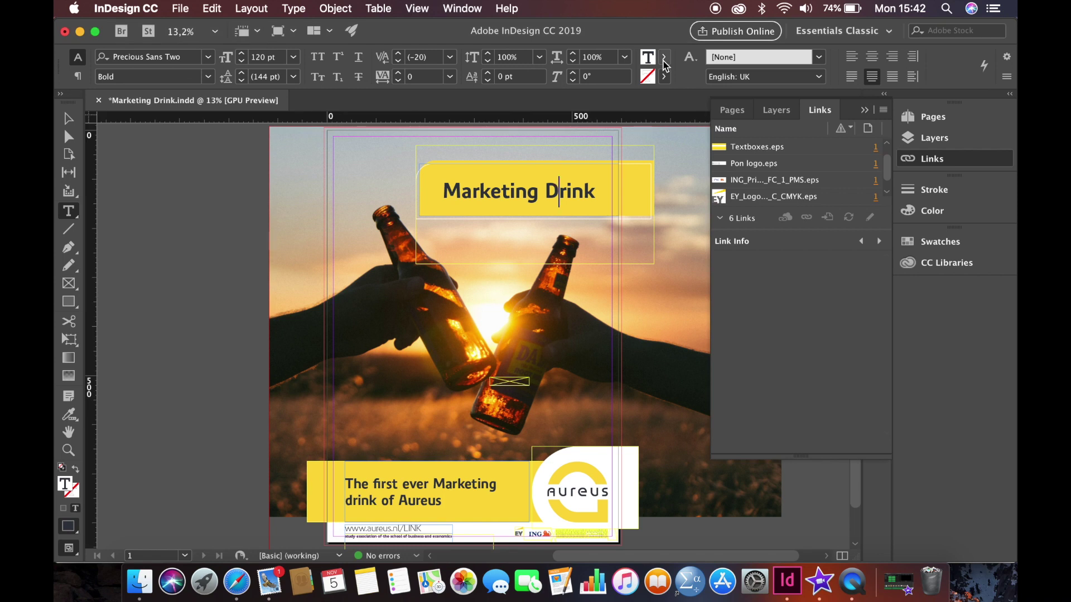
pyautogui.click(664, 61)
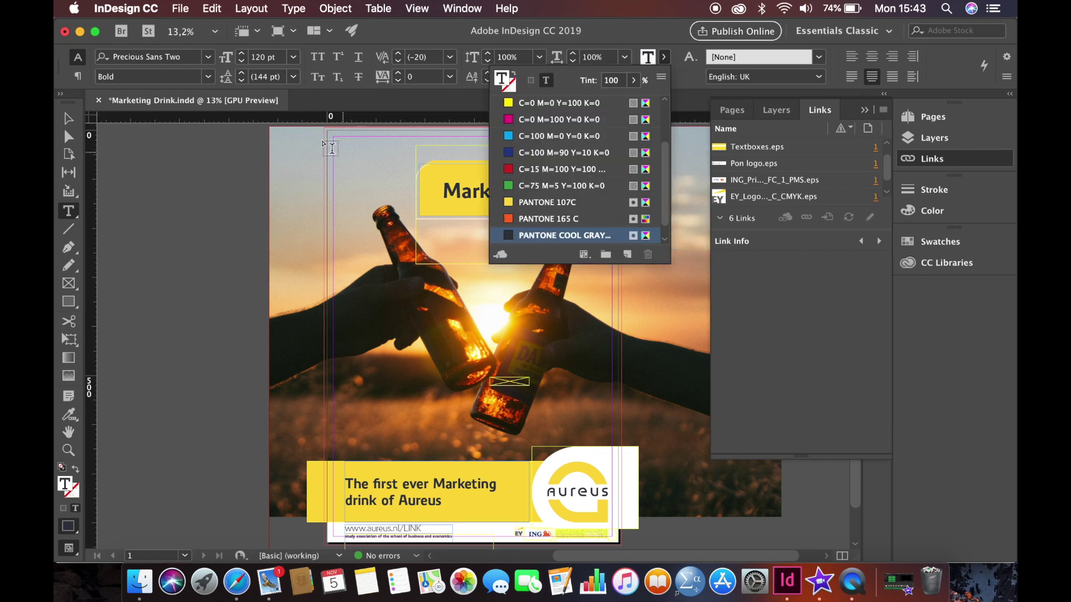